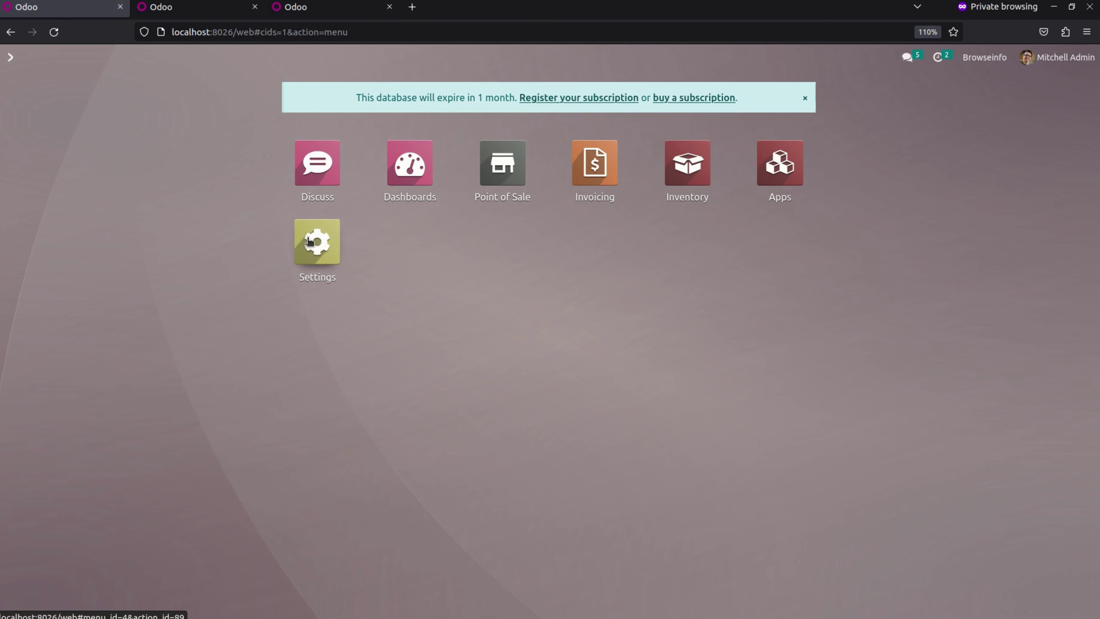
Step: Open the Point of Sale settings, starting and then discarding a new shop
click(315, 244)
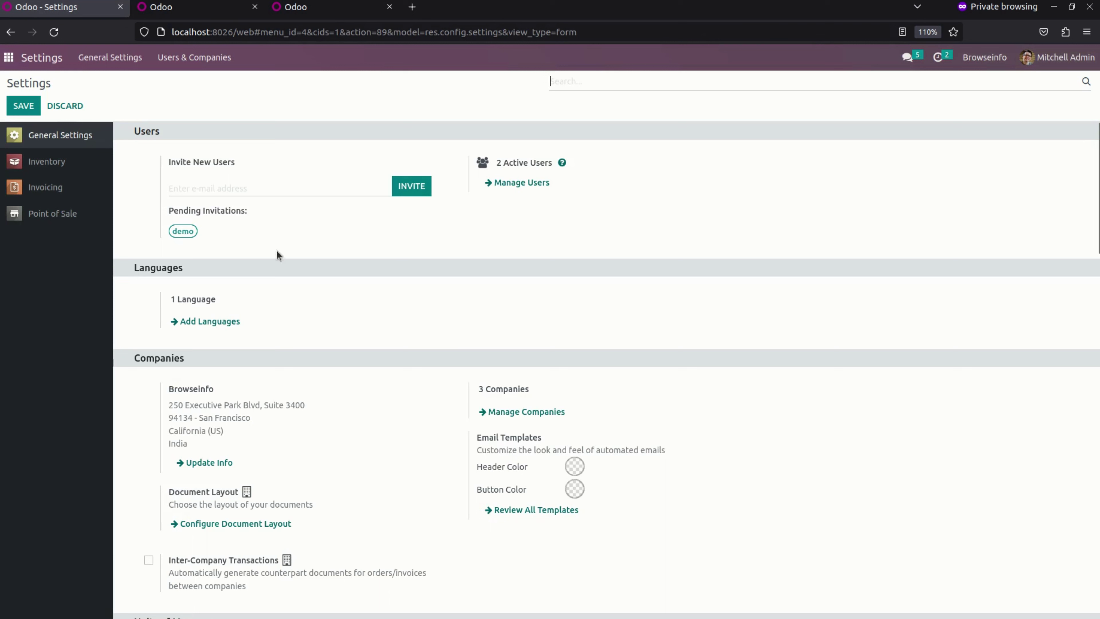
click(55, 221)
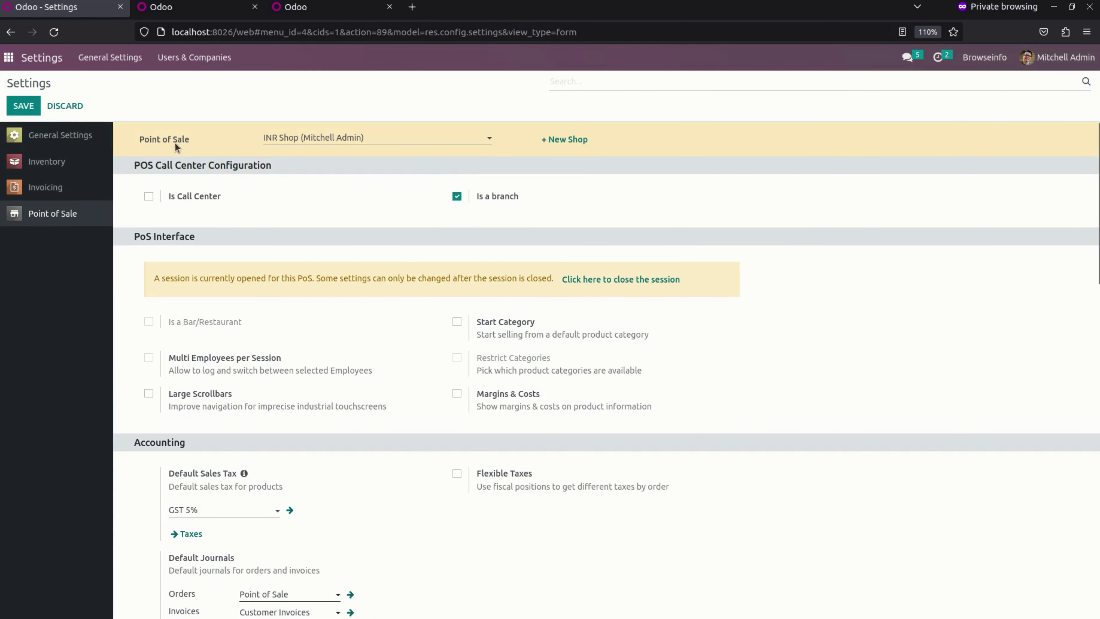
click(460, 139)
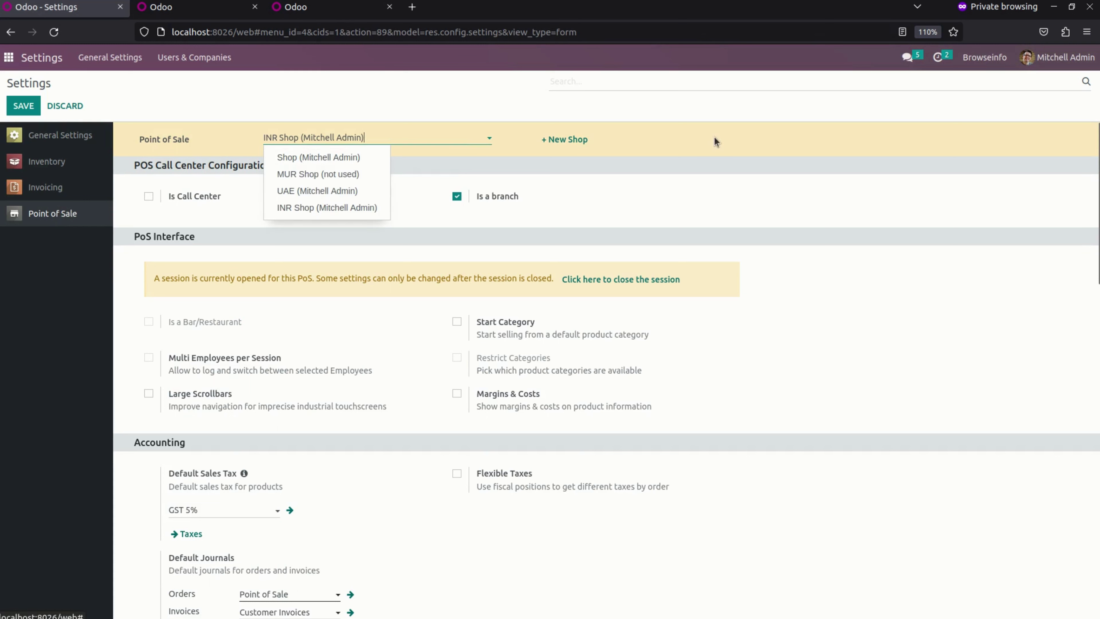
click(559, 142)
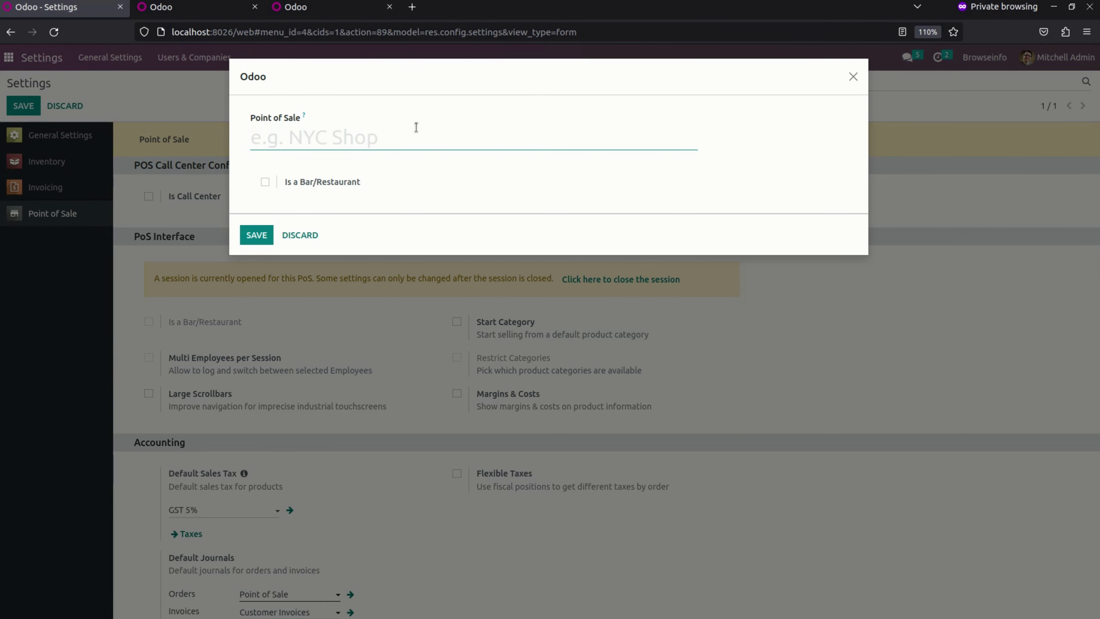
click(305, 234)
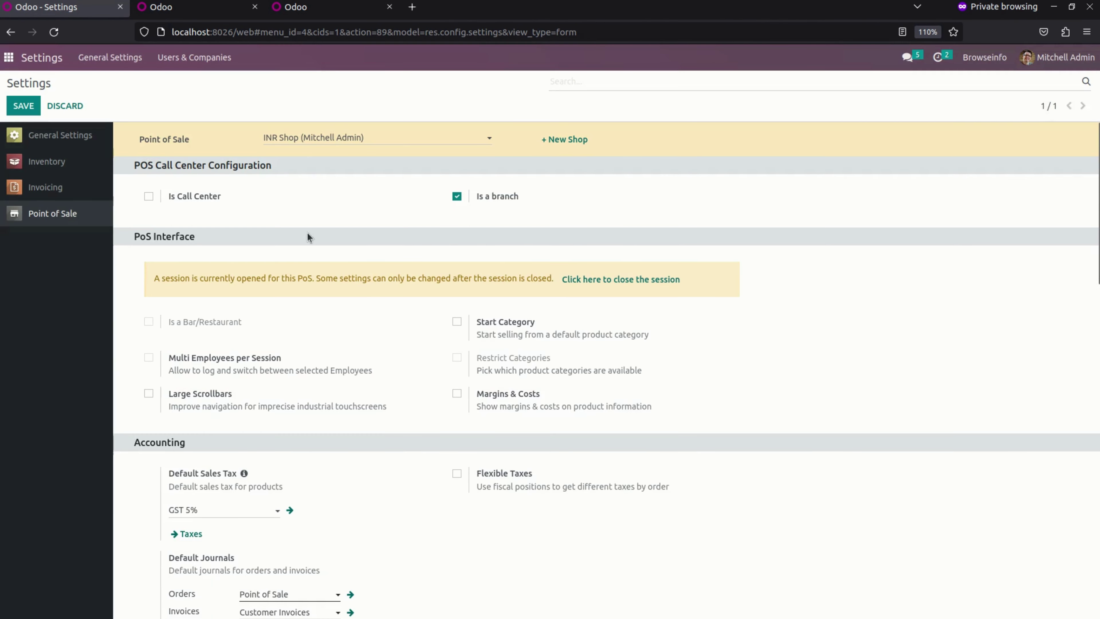
Step: Switch the settings to the Shop point of sale and check its POS Call Center Configuration
click(318, 138)
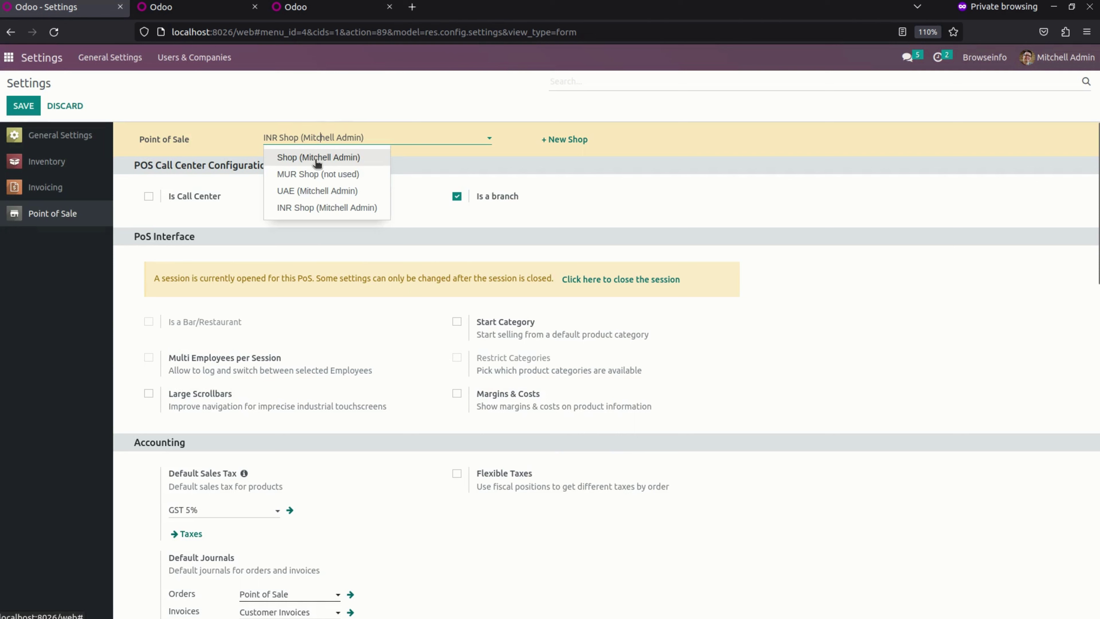
click(317, 158)
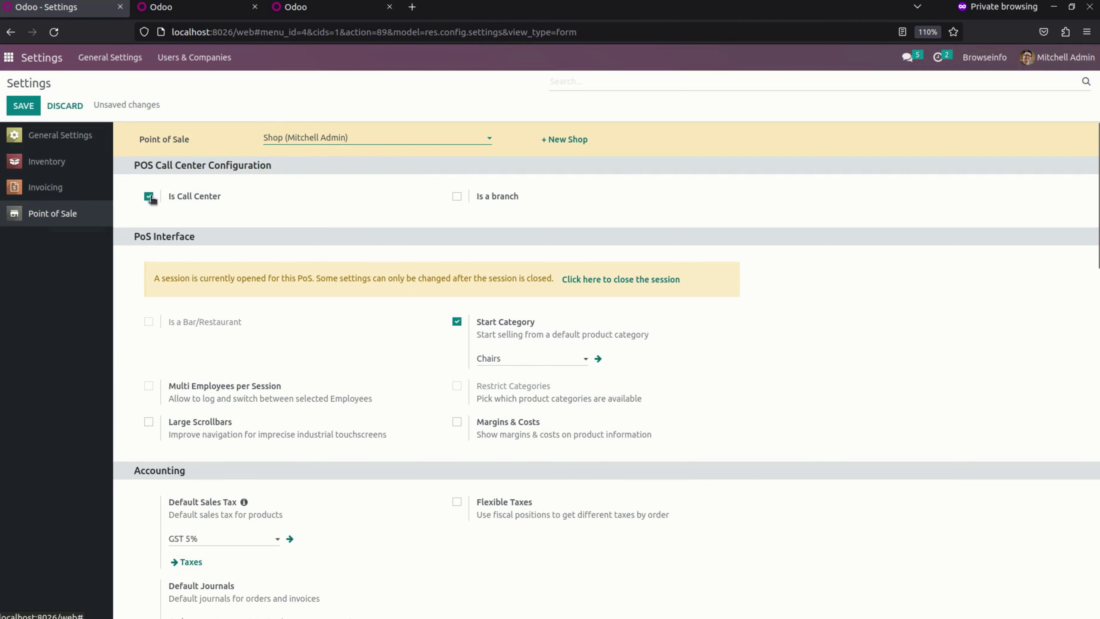
drag(126, 164, 286, 167)
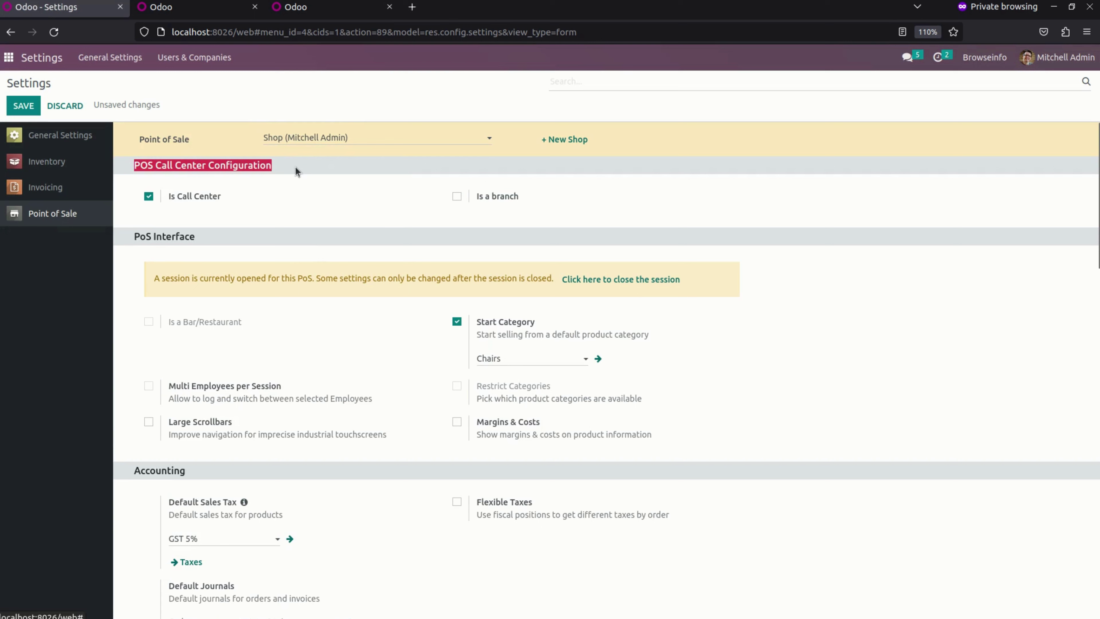
click(300, 186)
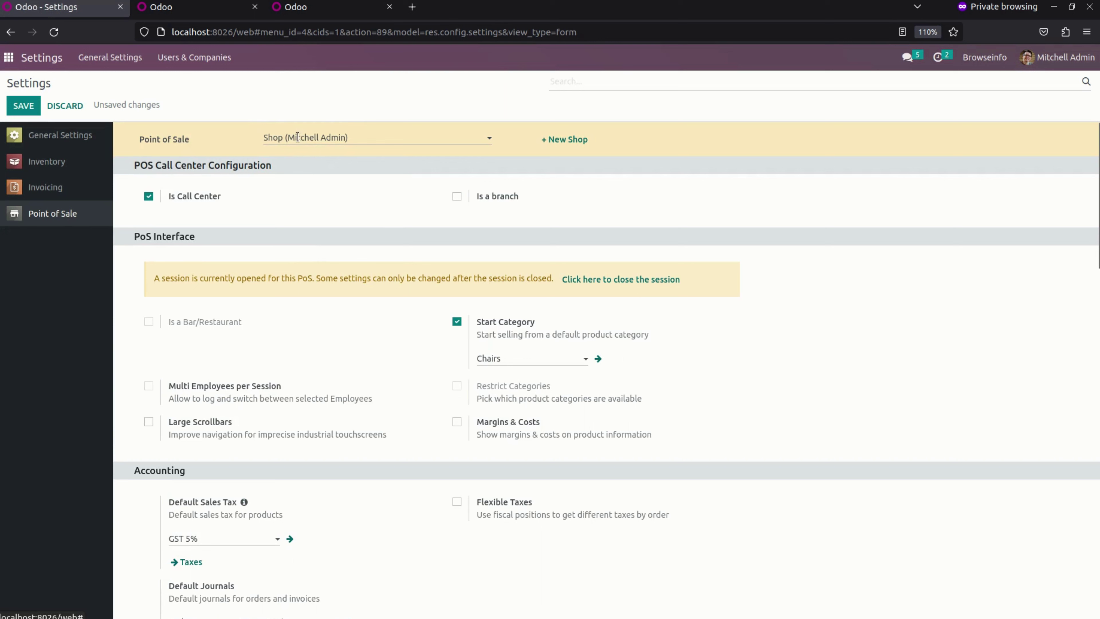
click(332, 137)
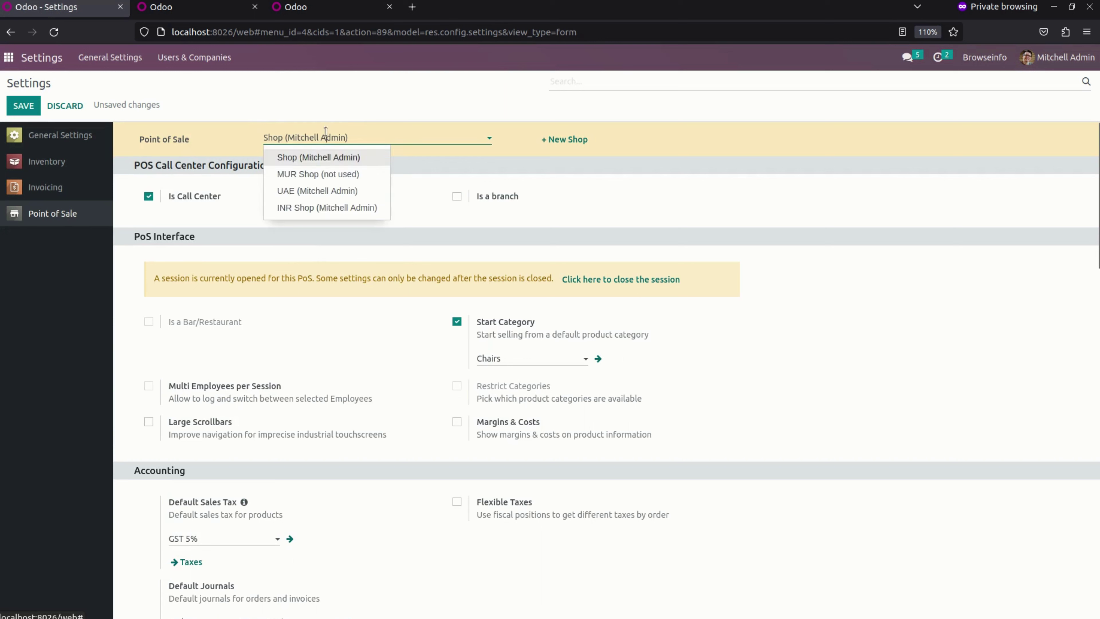
Step: Review the MUR Shop, INR Shop, UAE and Shop configurations in turn
click(310, 172)
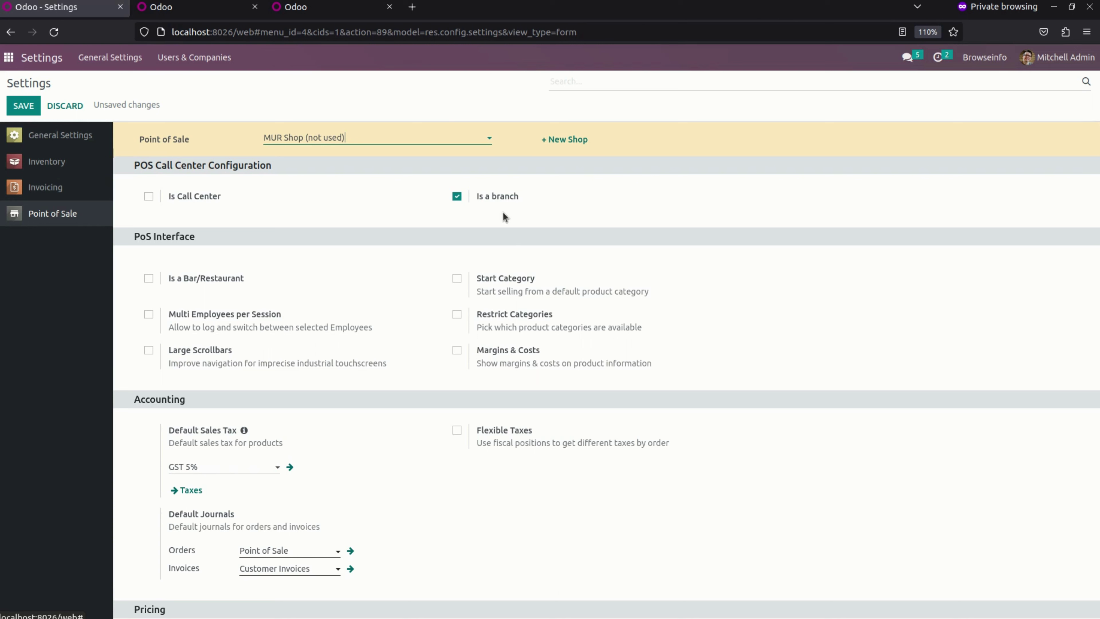
click(339, 143)
click(324, 208)
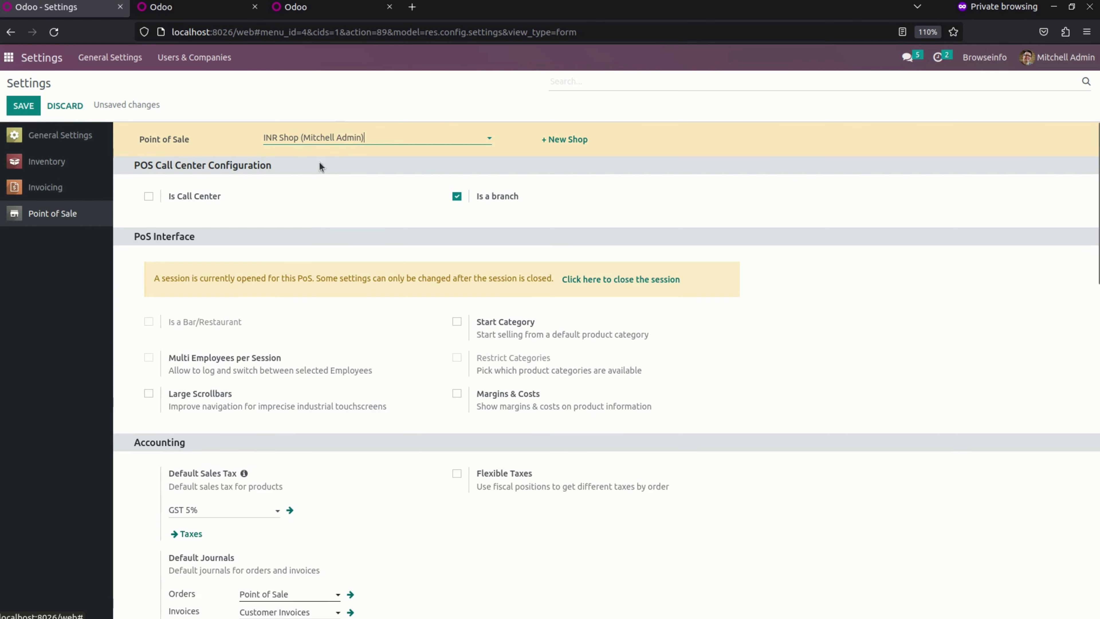
click(298, 138)
click(304, 187)
click(319, 139)
click(296, 157)
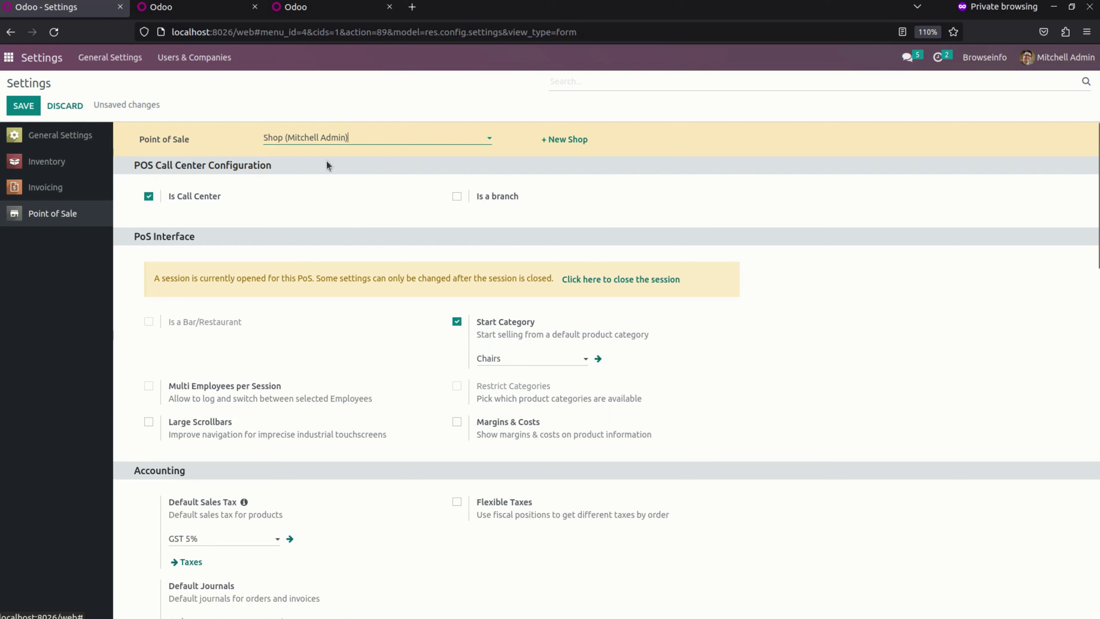
Step: Return to MUR Shop, marked as a branch, and save the Point of Sale settings
click(370, 137)
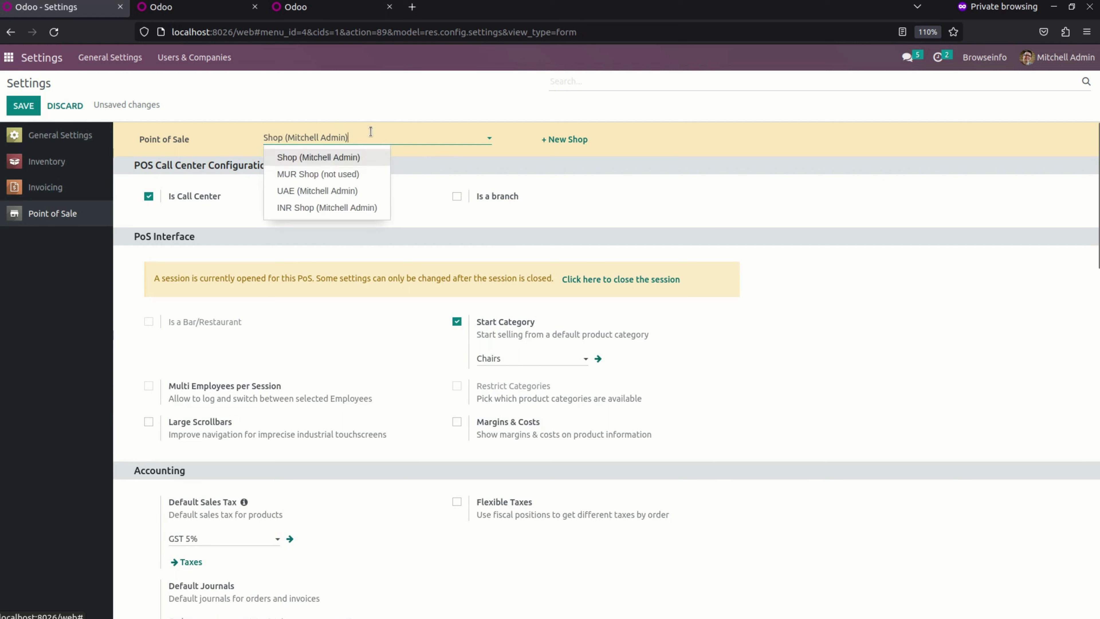
click(316, 173)
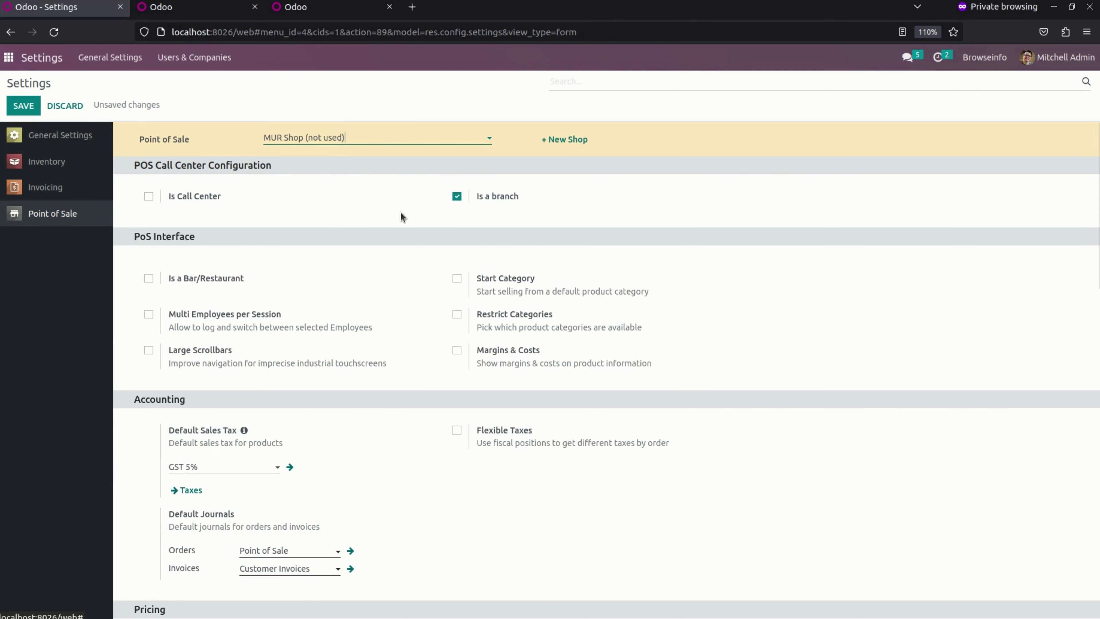
click(23, 105)
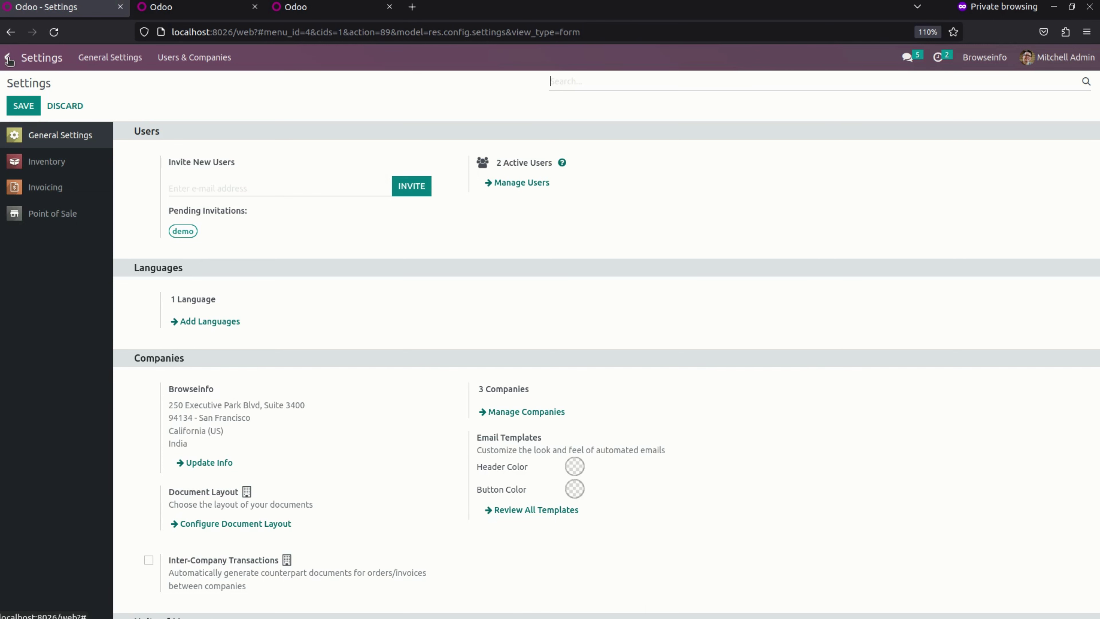
Step: From the home menu, open Point of Sale and continue selling on the Shop card
click(9, 61)
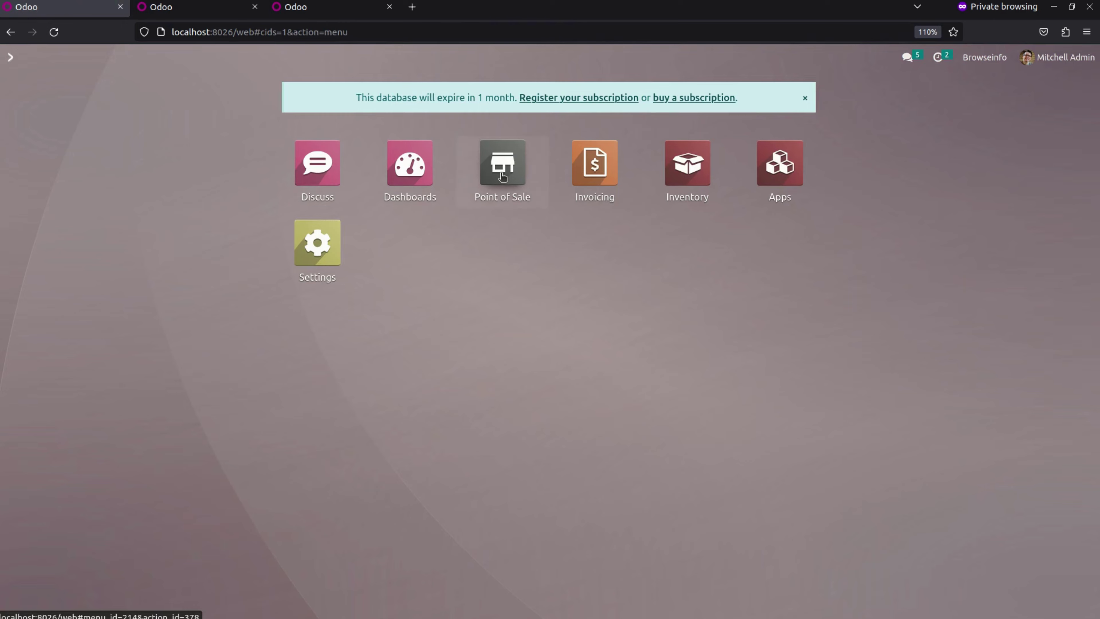
click(502, 175)
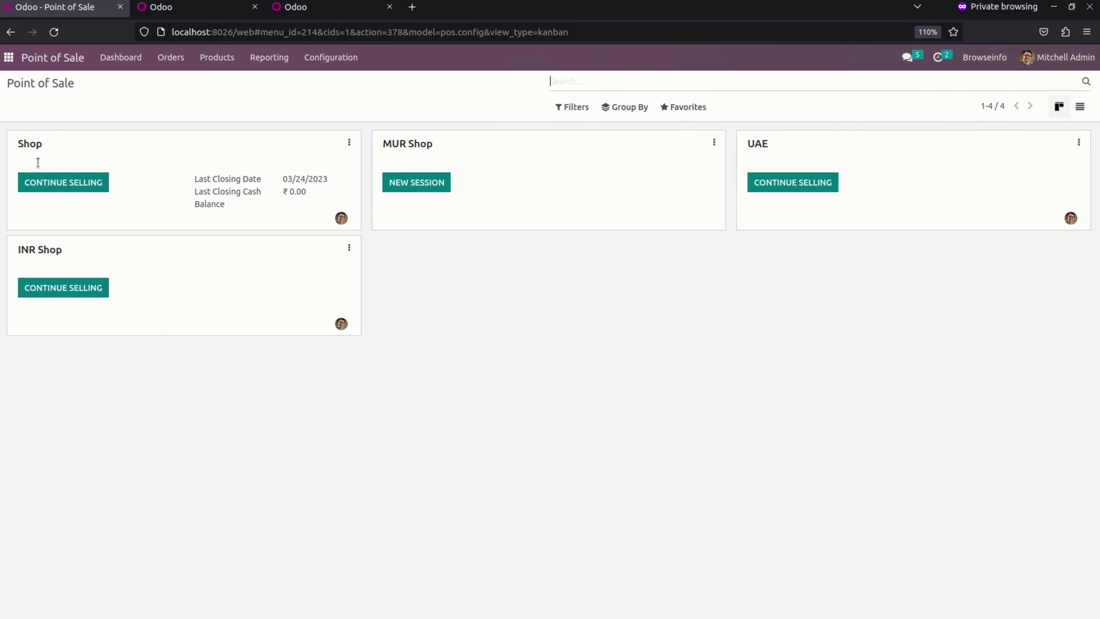
click(48, 182)
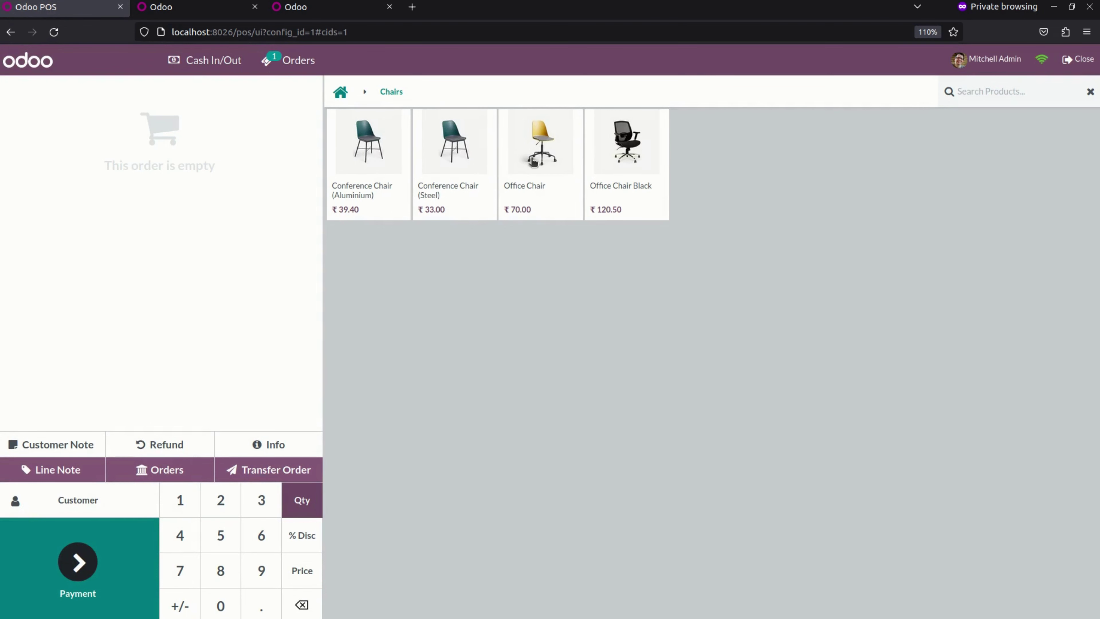
Step: Order Office Chair and Office Chair Black (₹190.50) for a customer and start a transfer
click(555, 167)
click(643, 152)
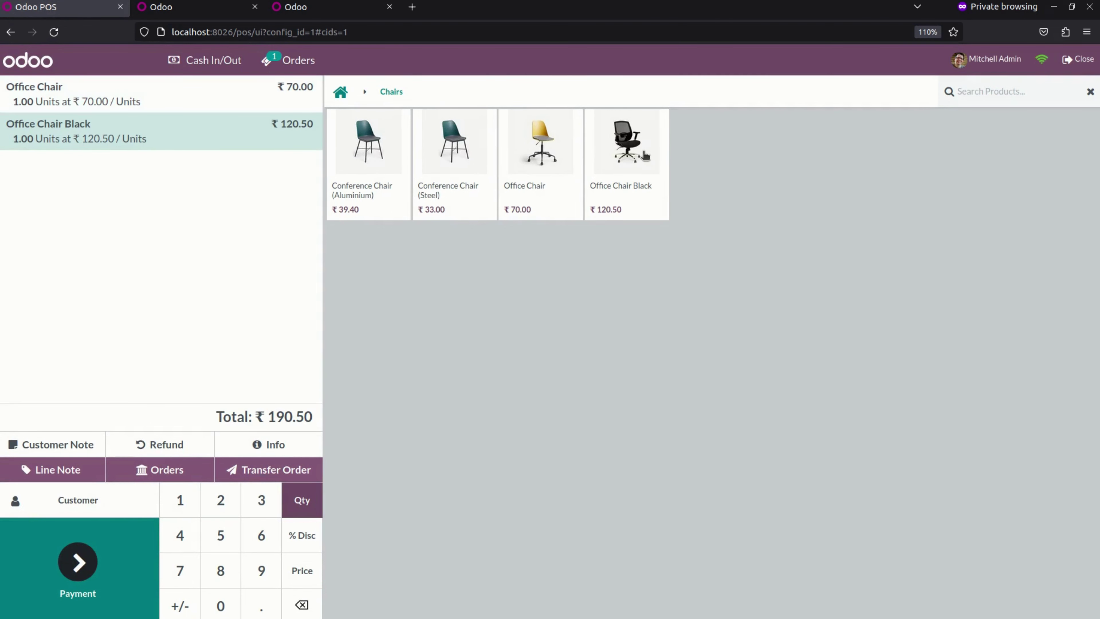
click(83, 499)
click(260, 274)
click(274, 470)
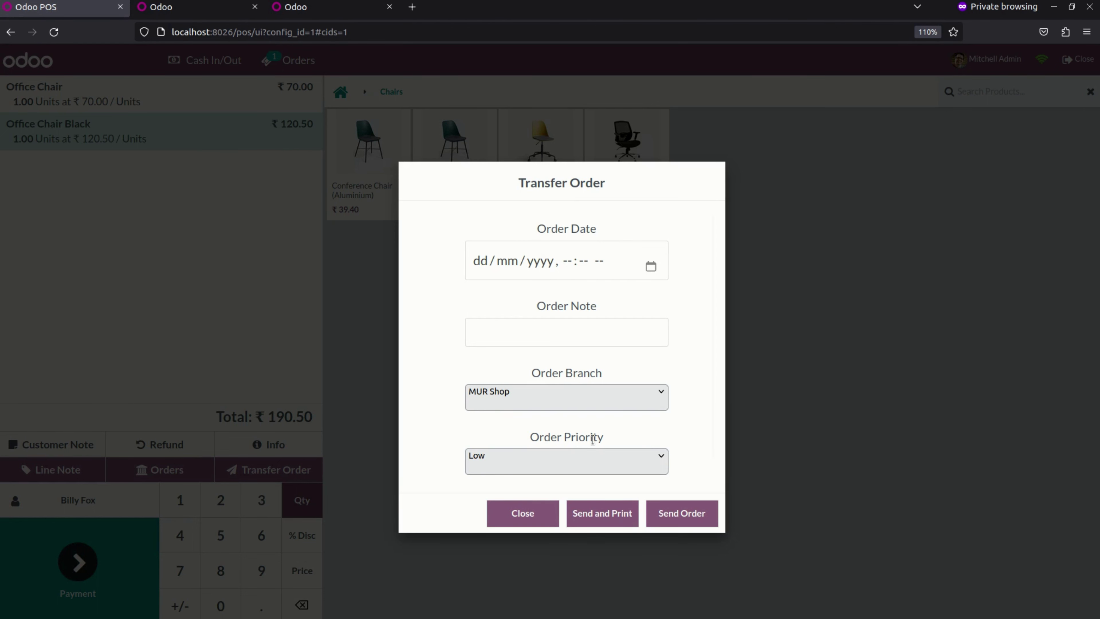
Step: Set the transfer order date to 1 April, time 10:04, and add the note 'Note'
click(651, 268)
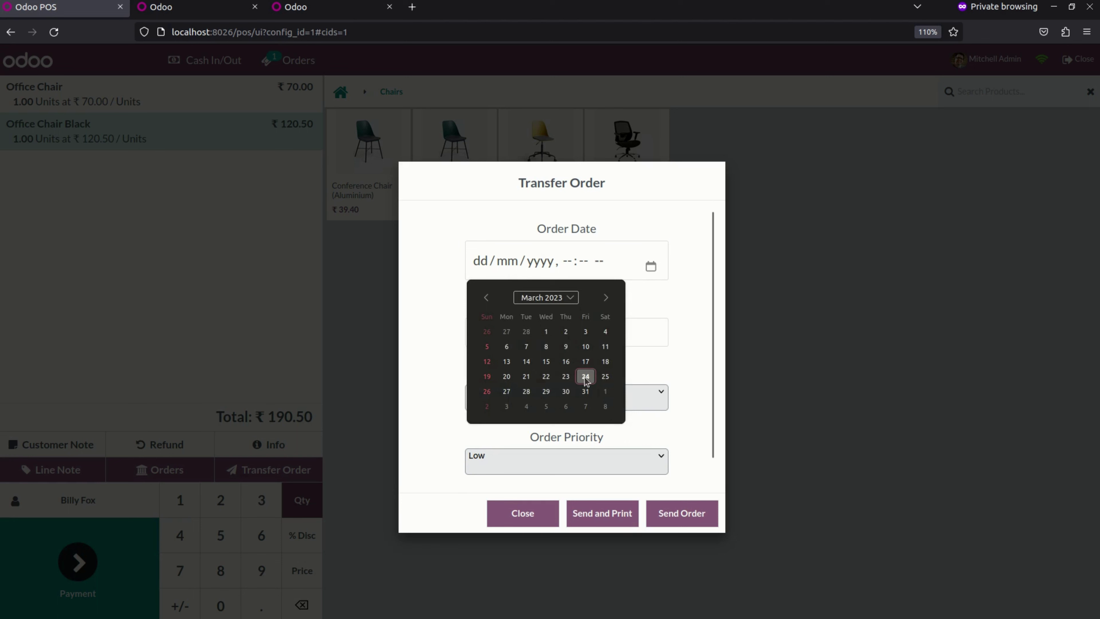
click(605, 392)
click(565, 263)
text(1004)
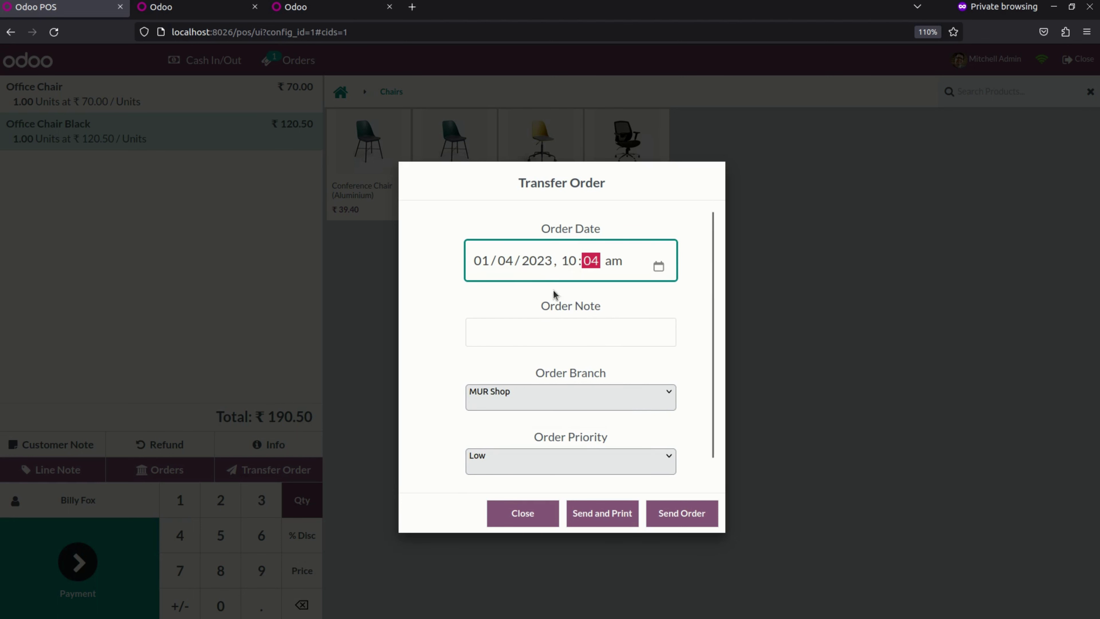
click(555, 338)
text(Note)
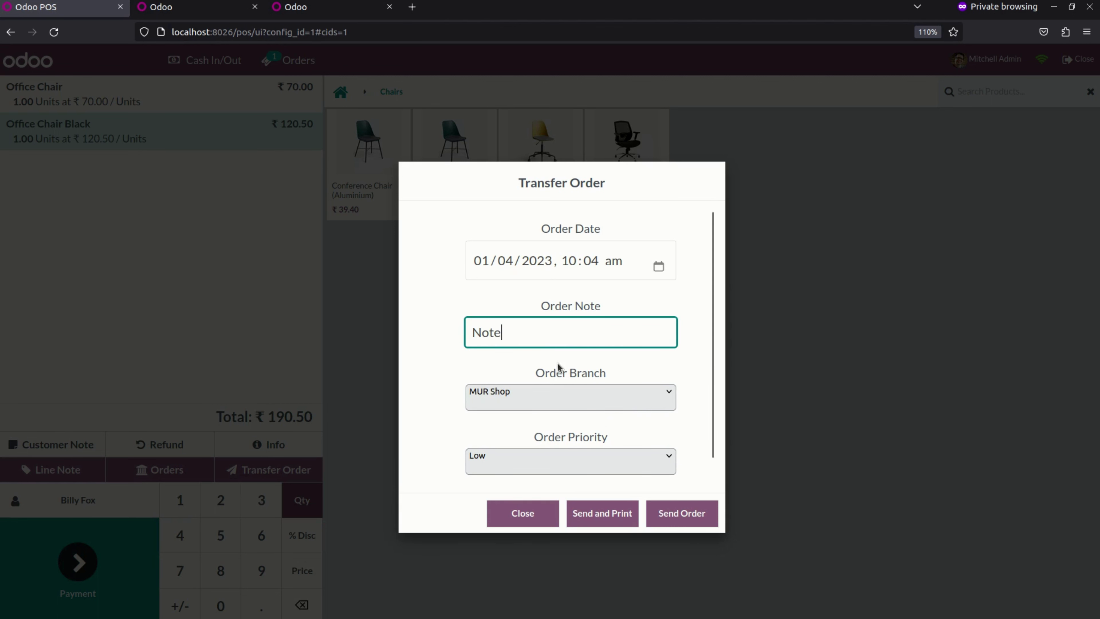
Step: Set the order branch to INR Shop and the priority to Urgent
click(563, 399)
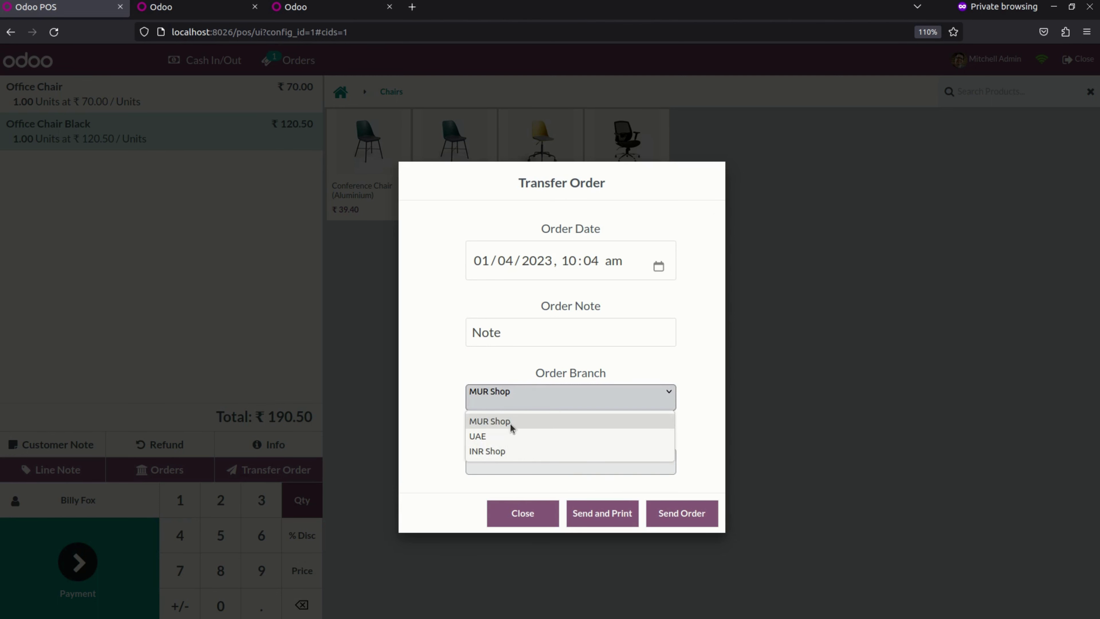
click(508, 452)
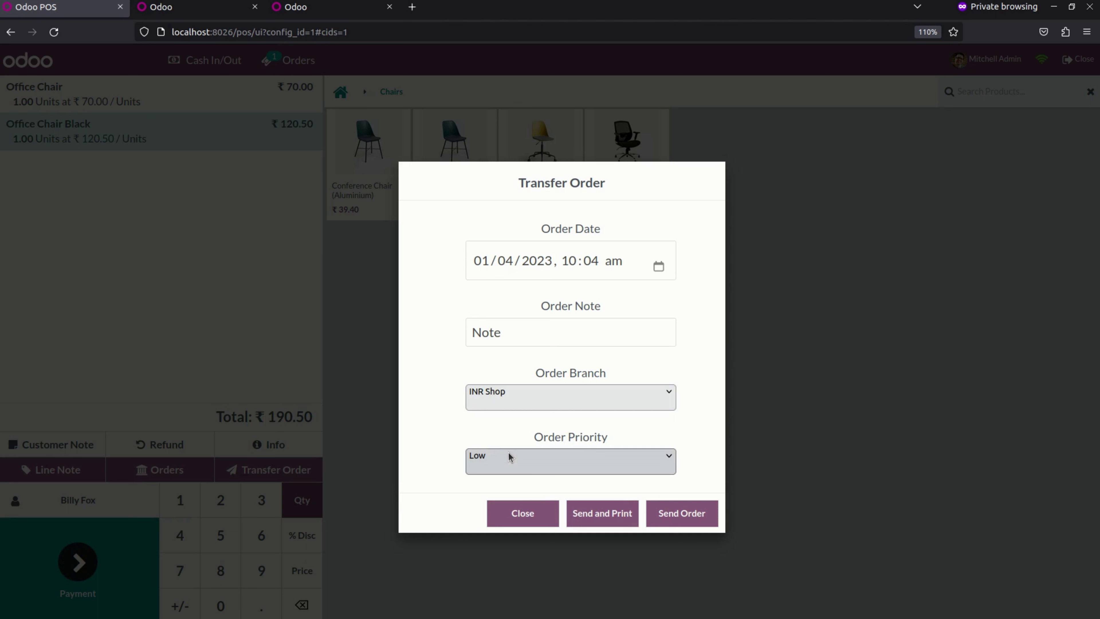
click(508, 452)
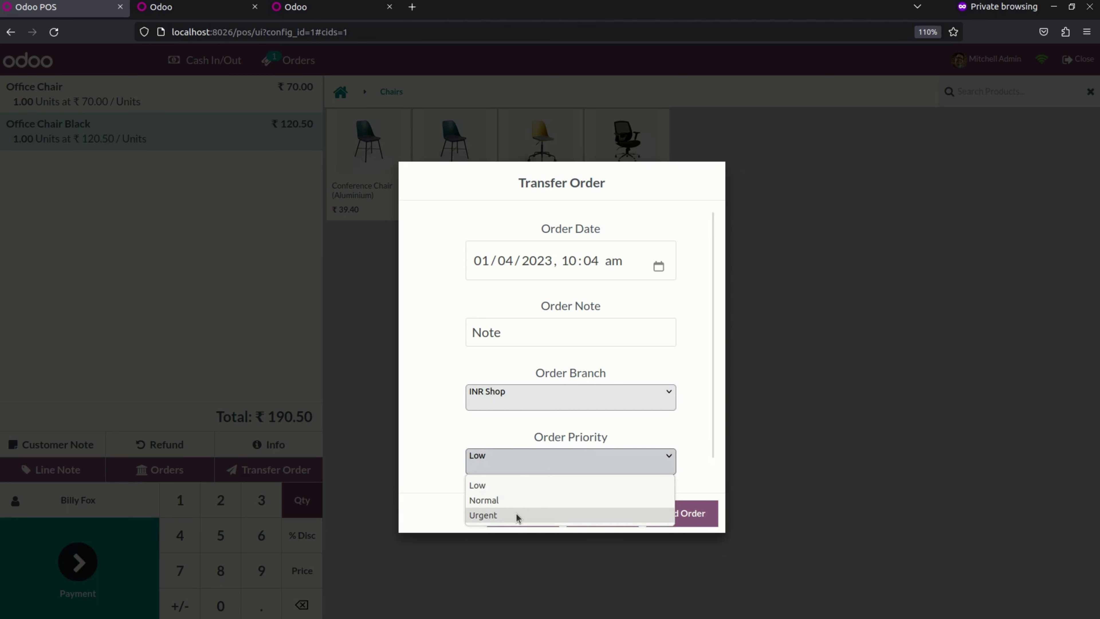
click(491, 518)
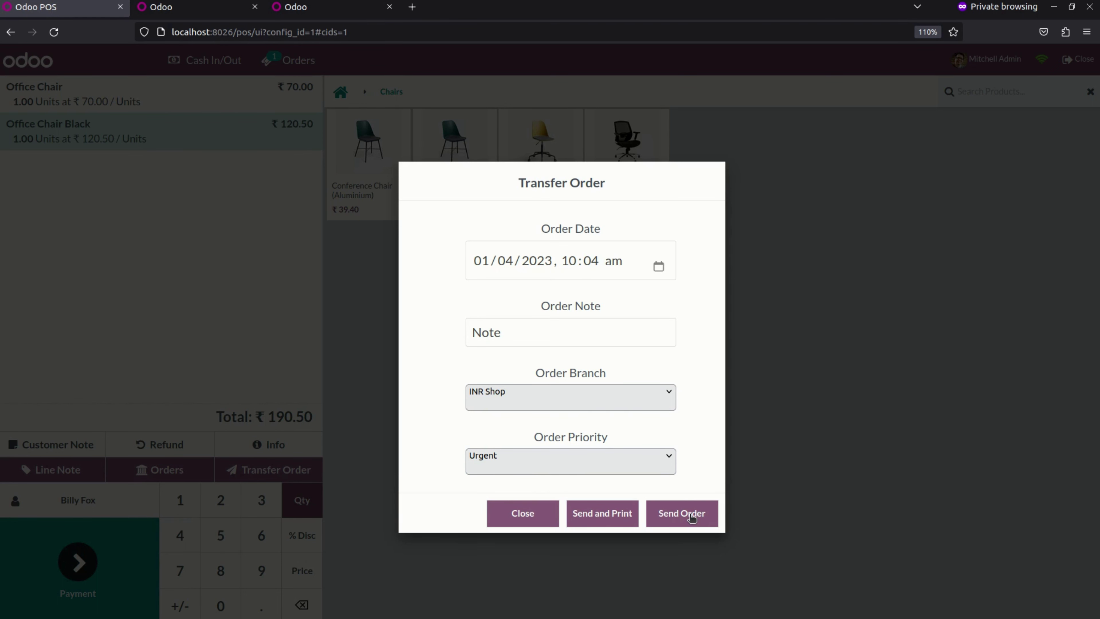
Step: Send and print transfer order POS/CALL/002, then switch to the backend tab
click(596, 521)
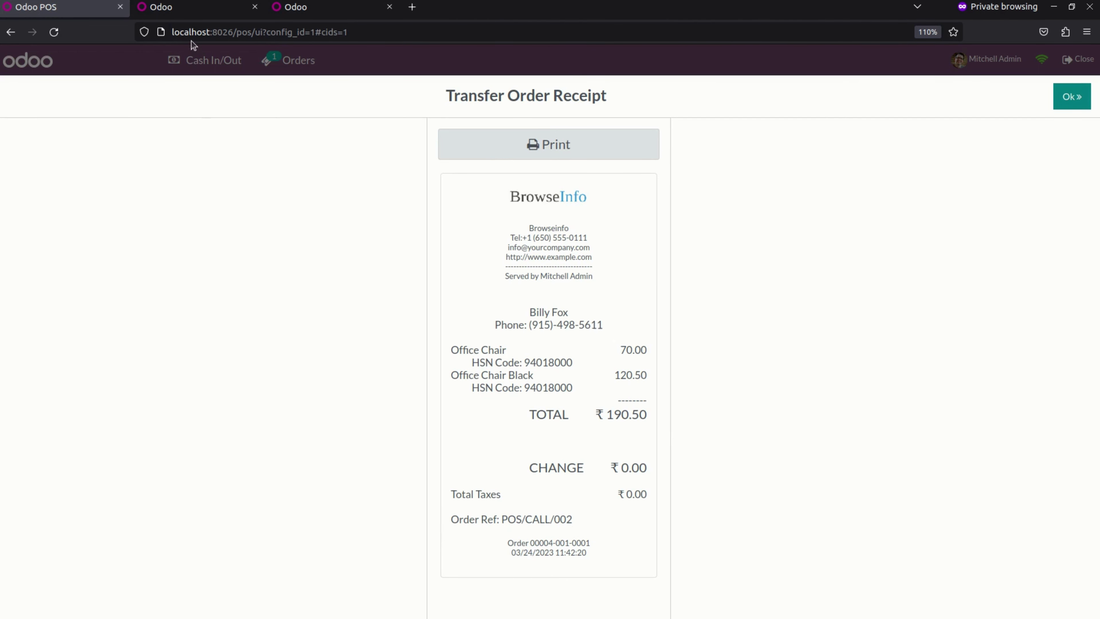
click(185, 17)
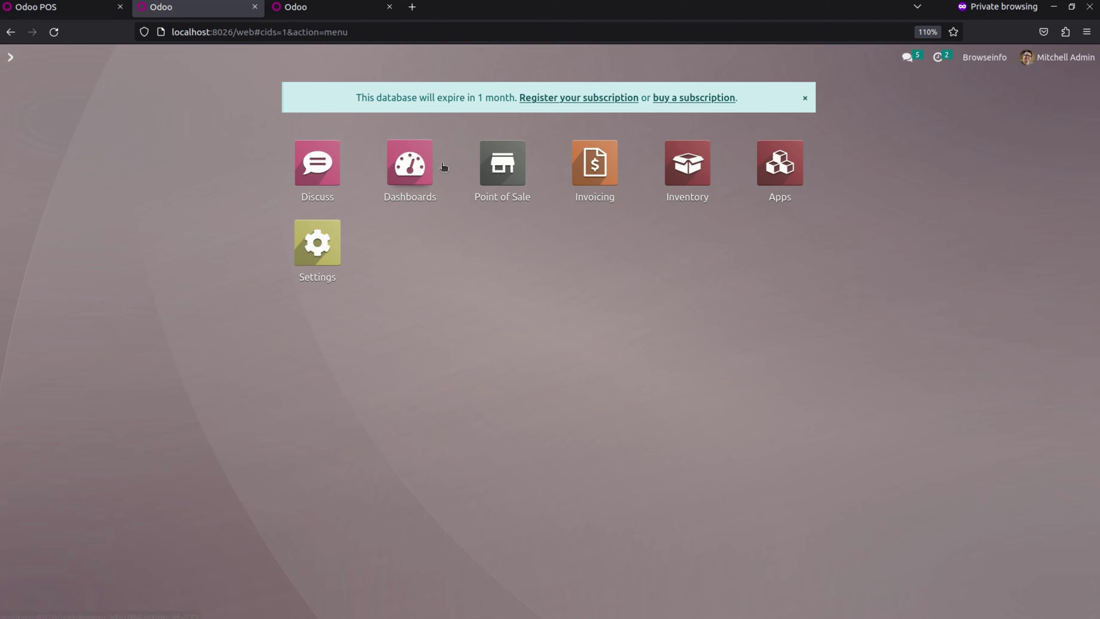
Step: Open call order POS/CALL/002 from Point of Sale's POS Call Orders list
click(503, 163)
click(173, 61)
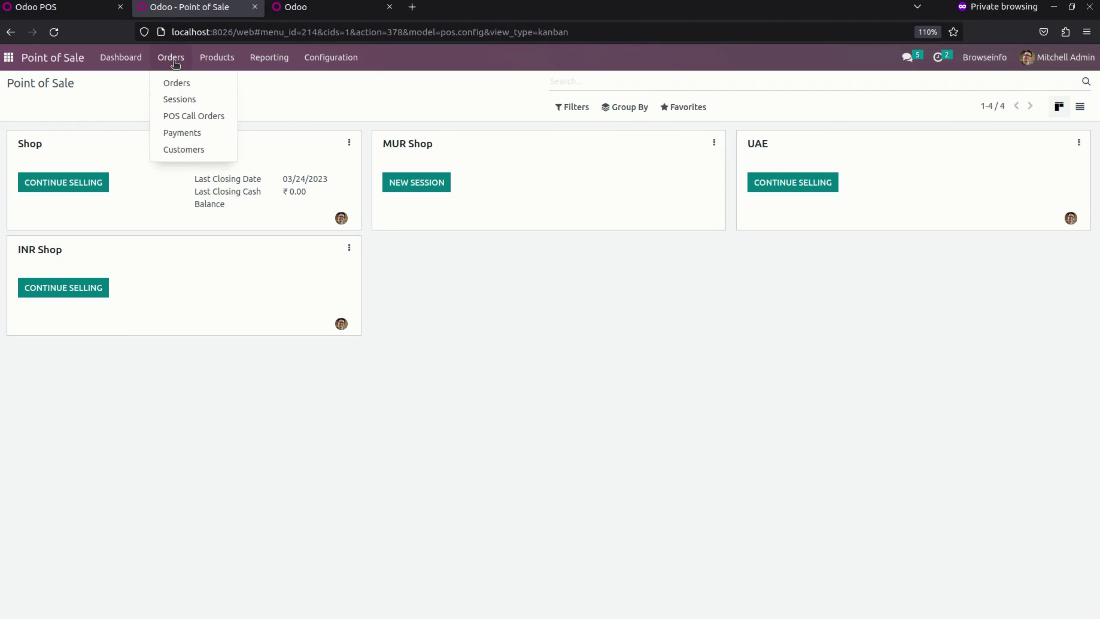
click(194, 118)
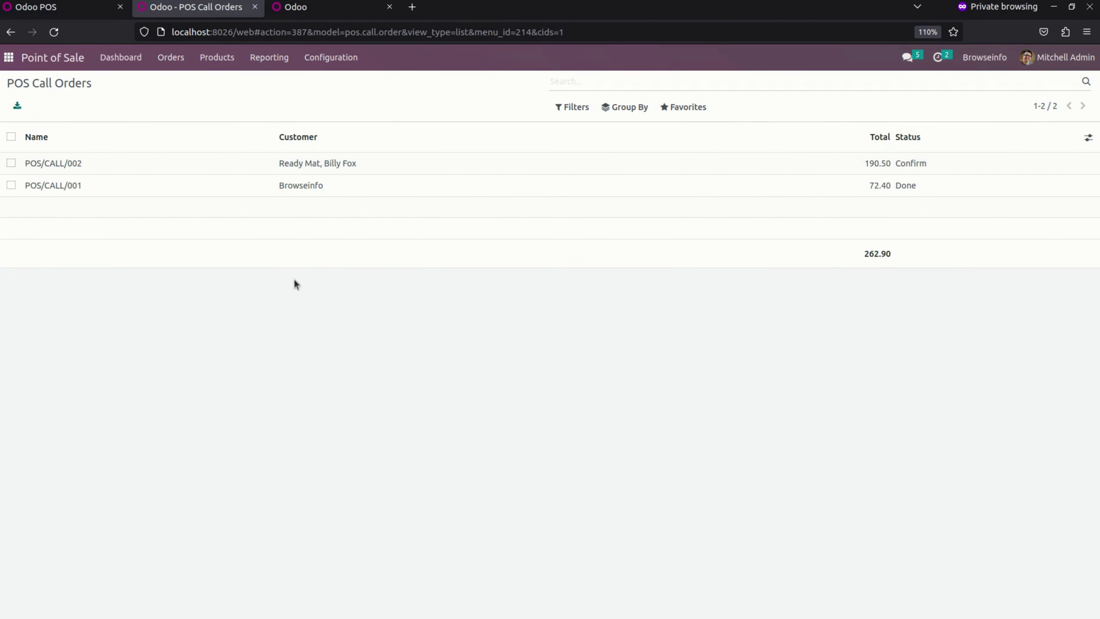
click(316, 172)
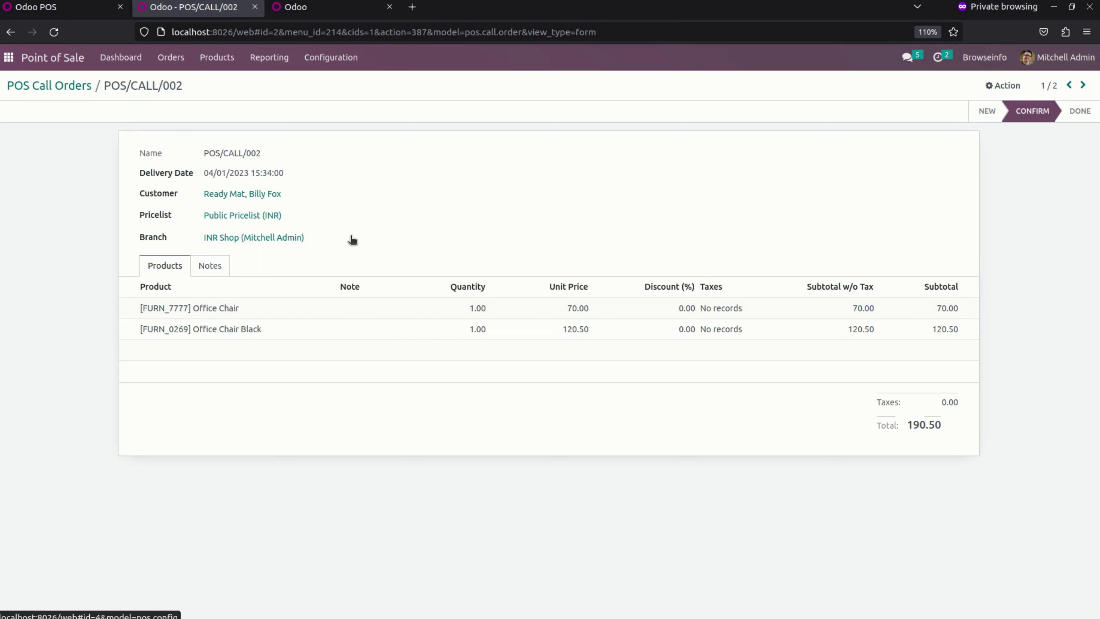
Step: Compare POS/CALL/002 with its receipt, return to the call orders list, then to the POS tab
drag(200, 152, 273, 155)
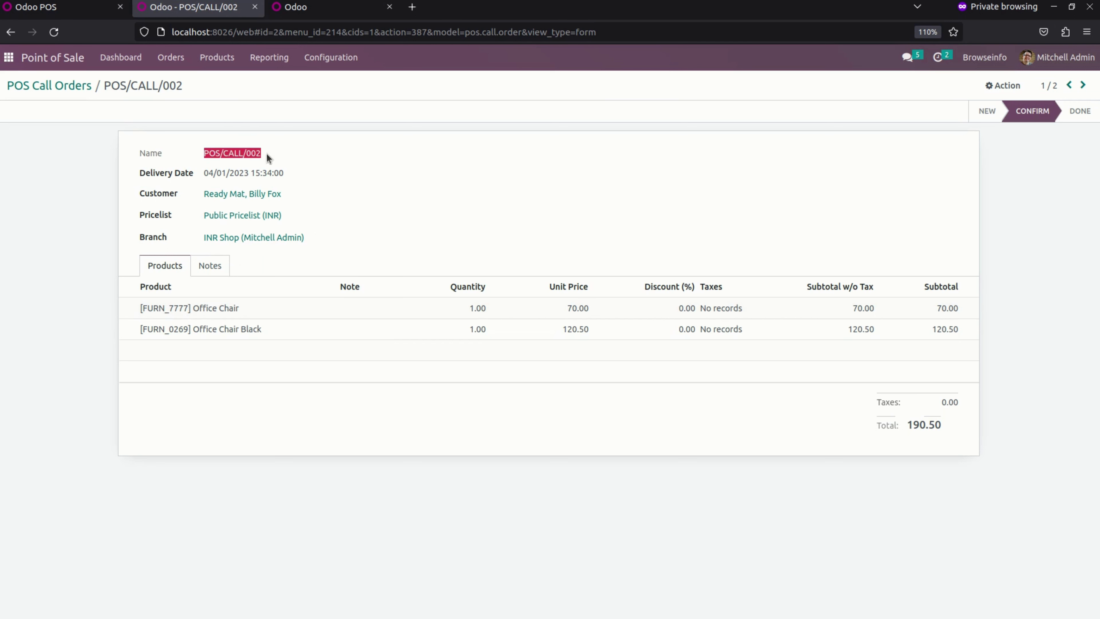
click(267, 153)
key(ctrl+Page_Up)
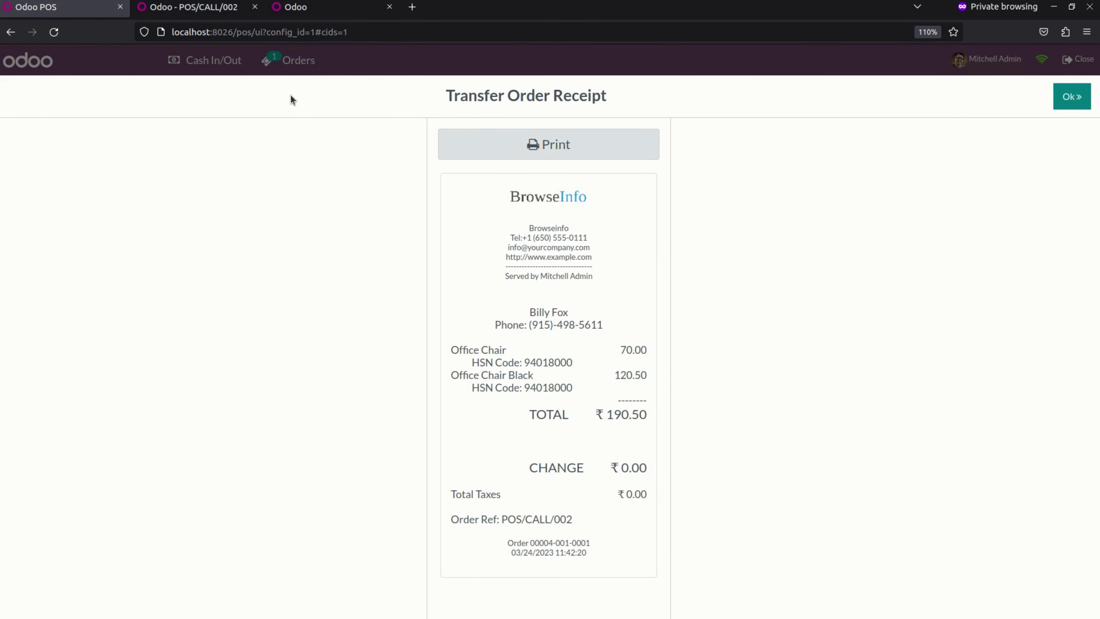
click(190, 12)
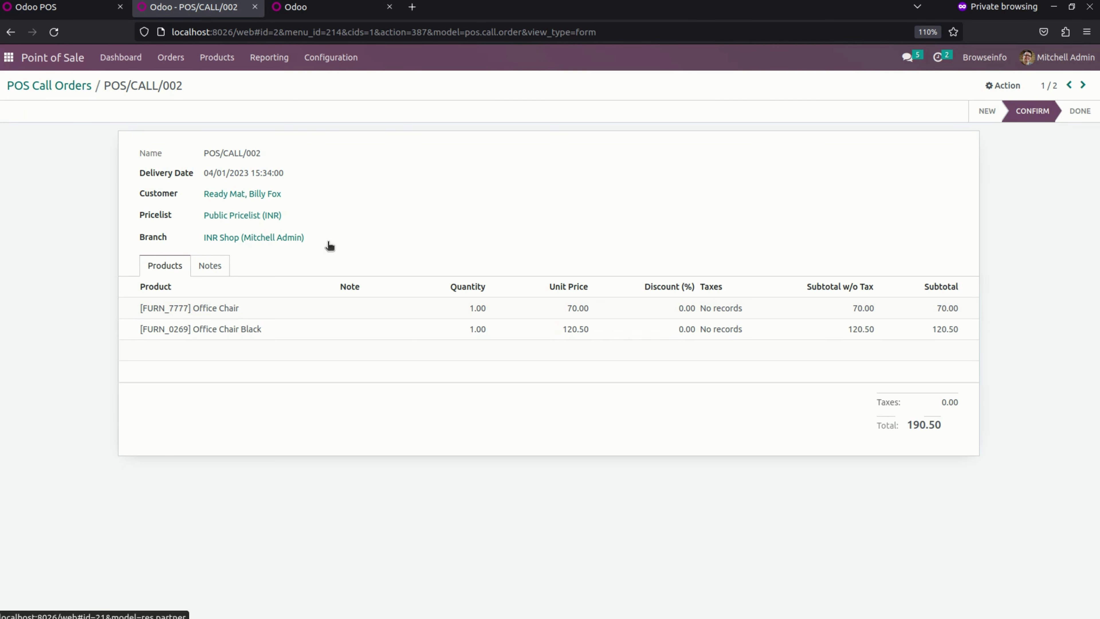
click(39, 83)
click(72, 13)
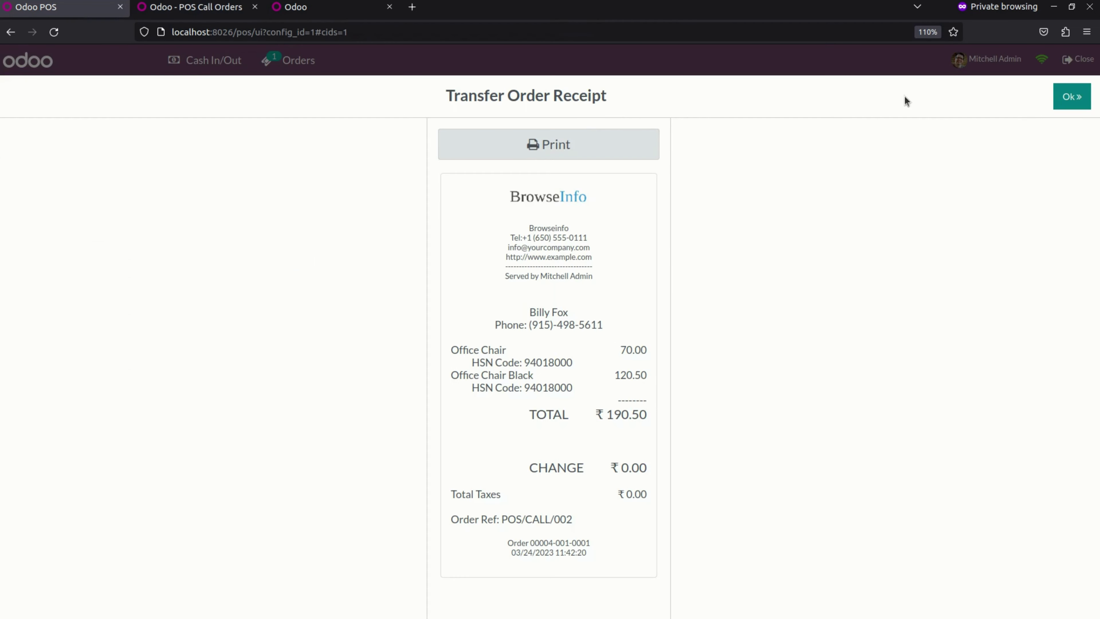
Step: Dismiss the receipt, close the Shop session, and continue selling in INR Shop
click(1073, 100)
click(1075, 58)
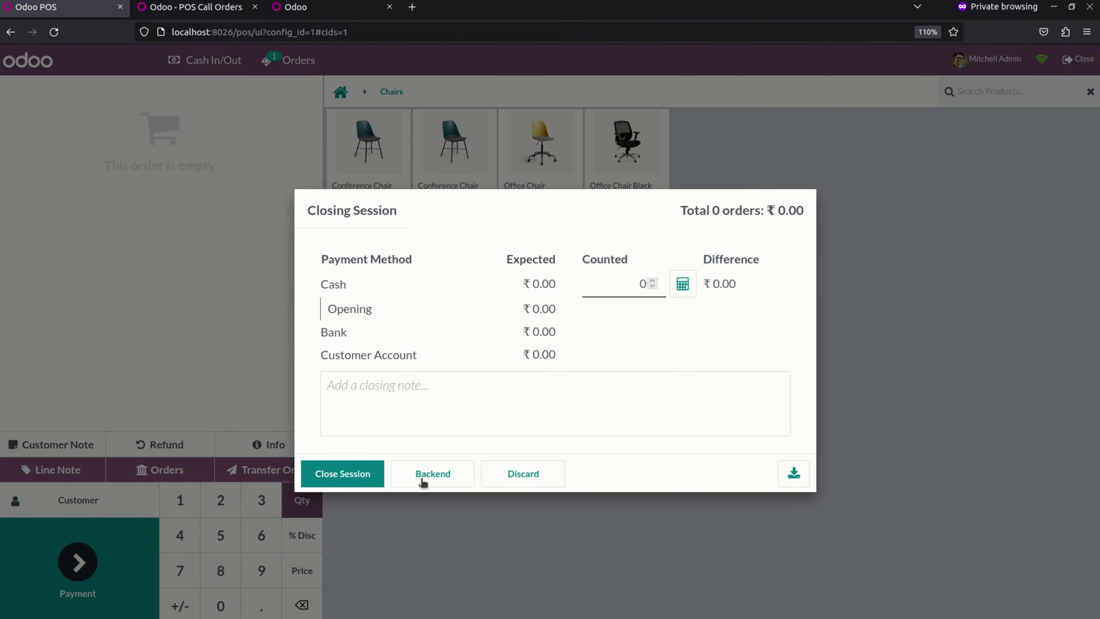
click(343, 474)
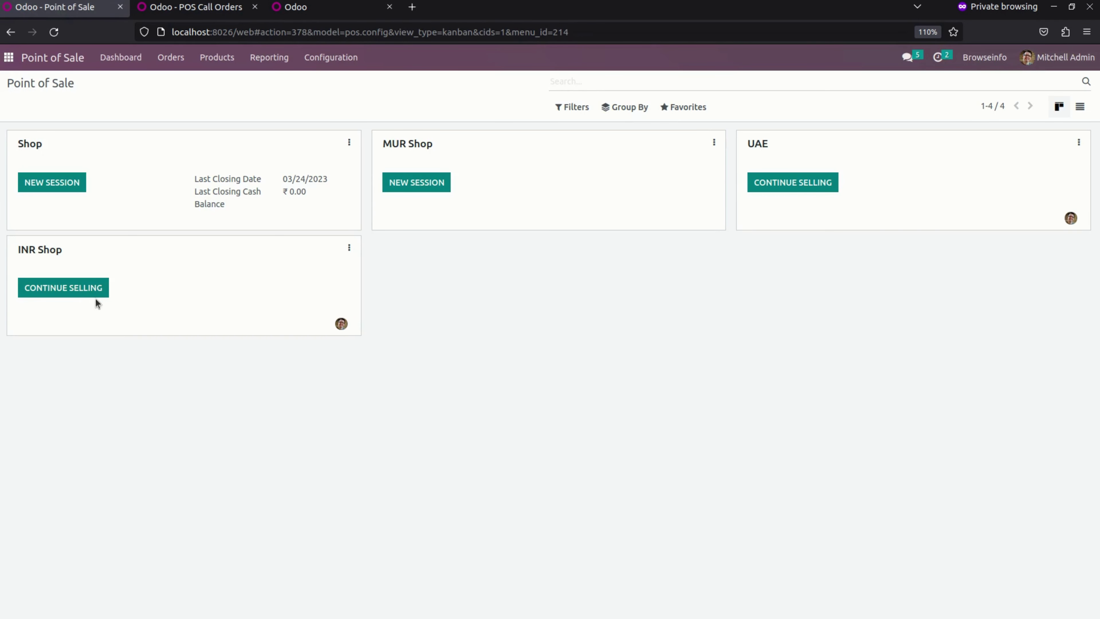
click(55, 294)
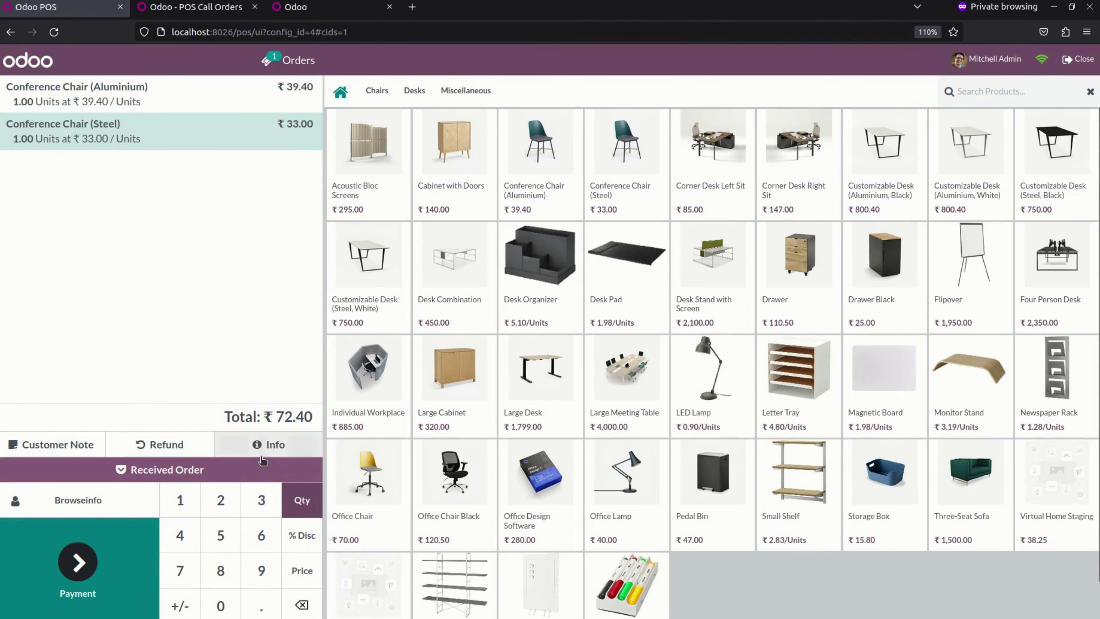
Step: Reprint POS/CALL/002's receipt from Received Orders, then reopen the received orders list
click(198, 470)
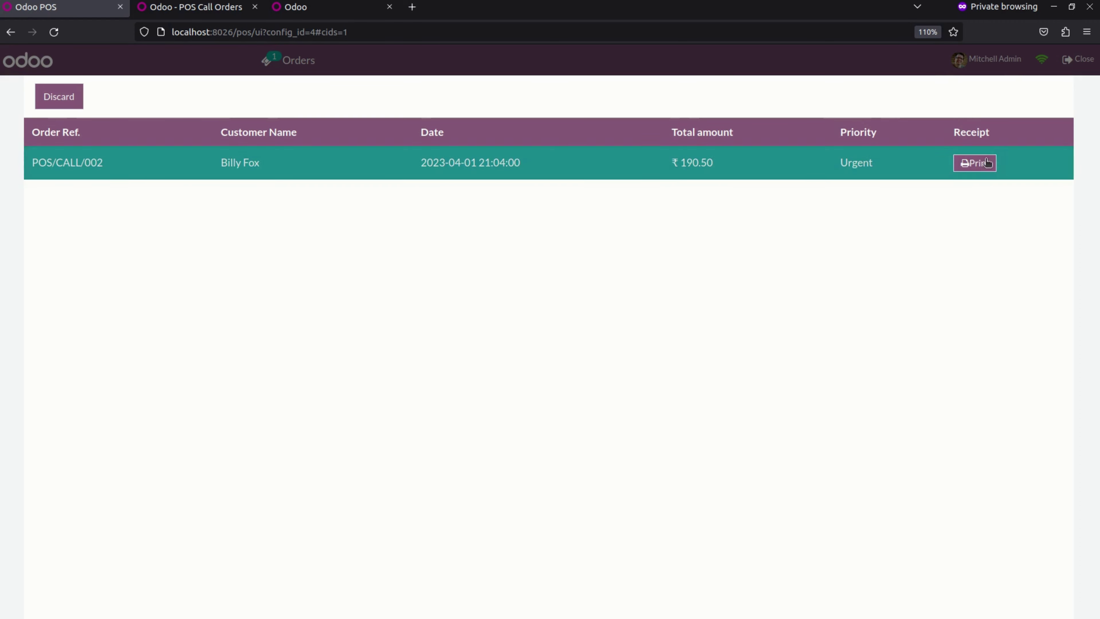
click(975, 163)
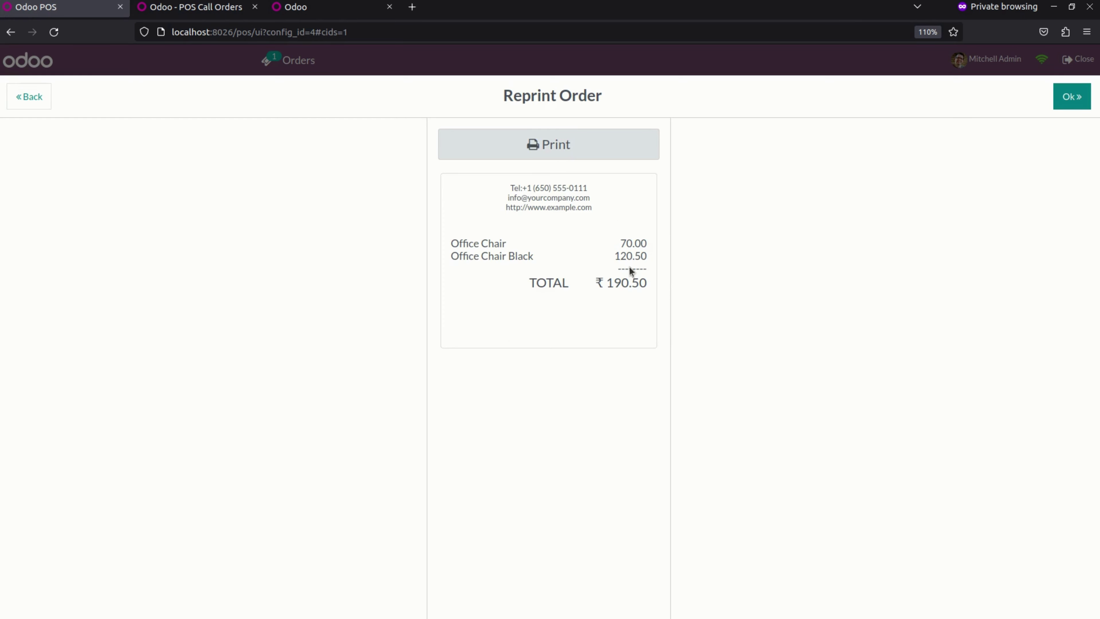
click(1066, 99)
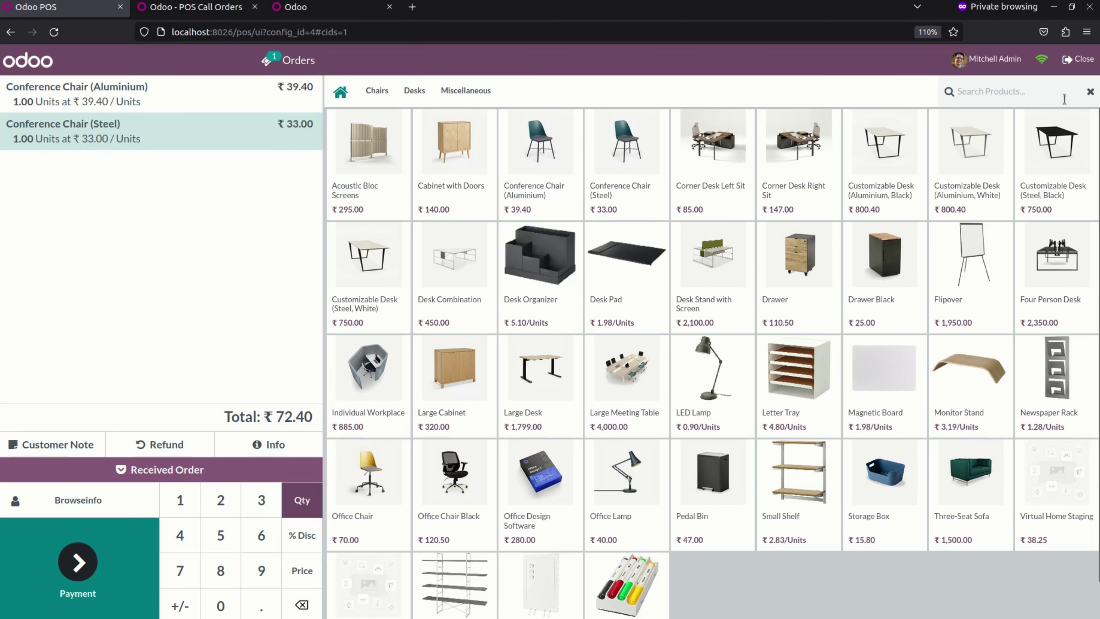
click(231, 471)
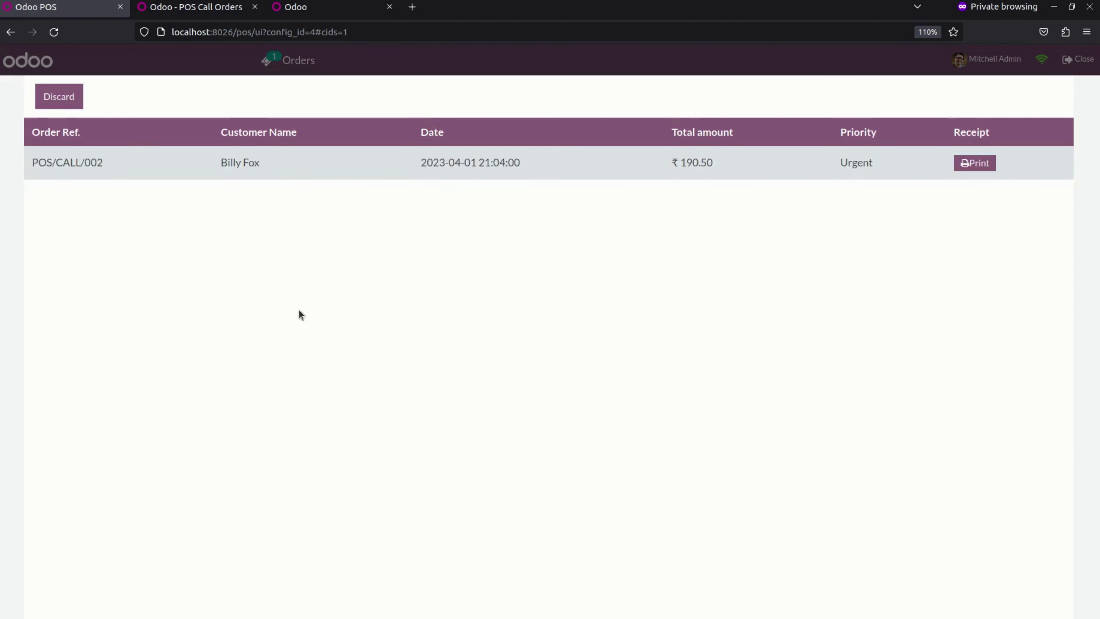
Step: Transfer received call order POS/CALL/002 to the UAE branch via its Order Transfer section
click(442, 165)
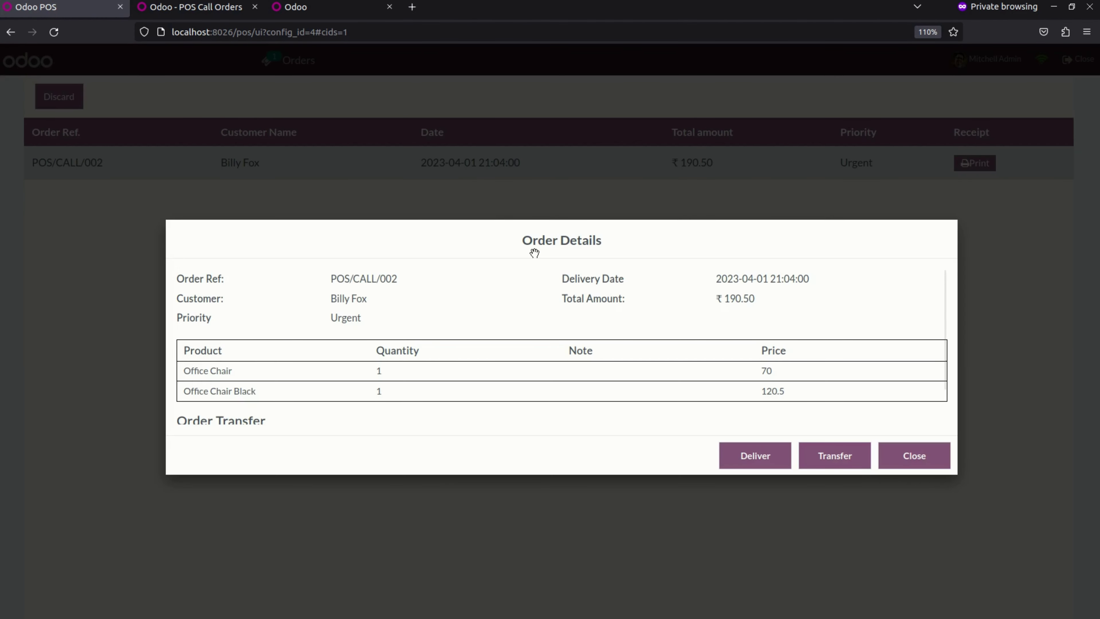
scroll(474, 301, down, 2)
scroll(474, 301, up, 2)
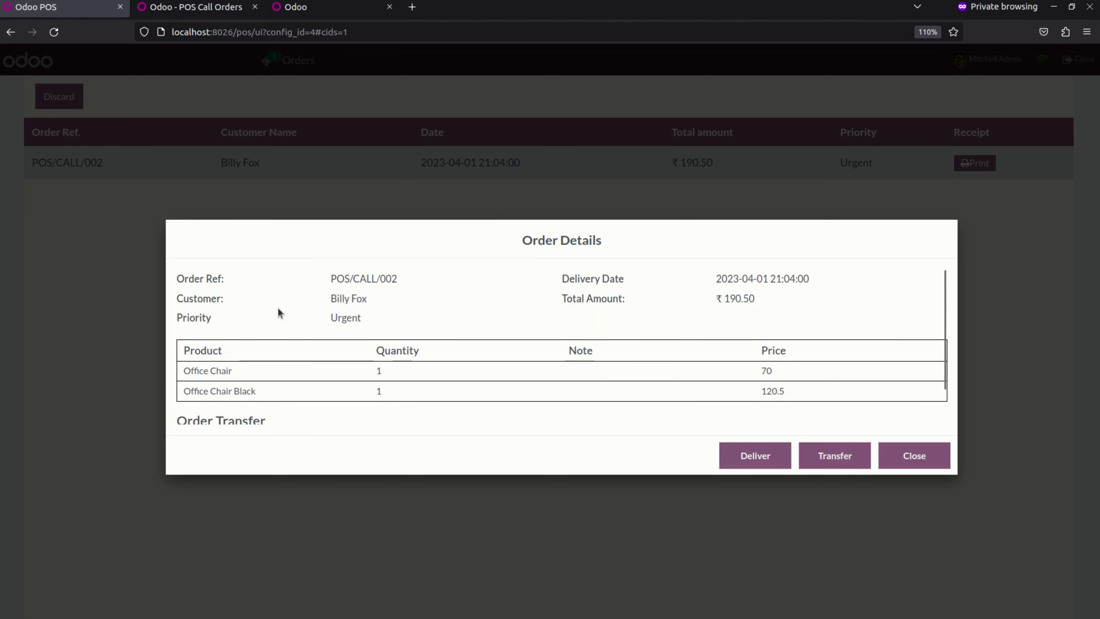
scroll(344, 313, down, 2)
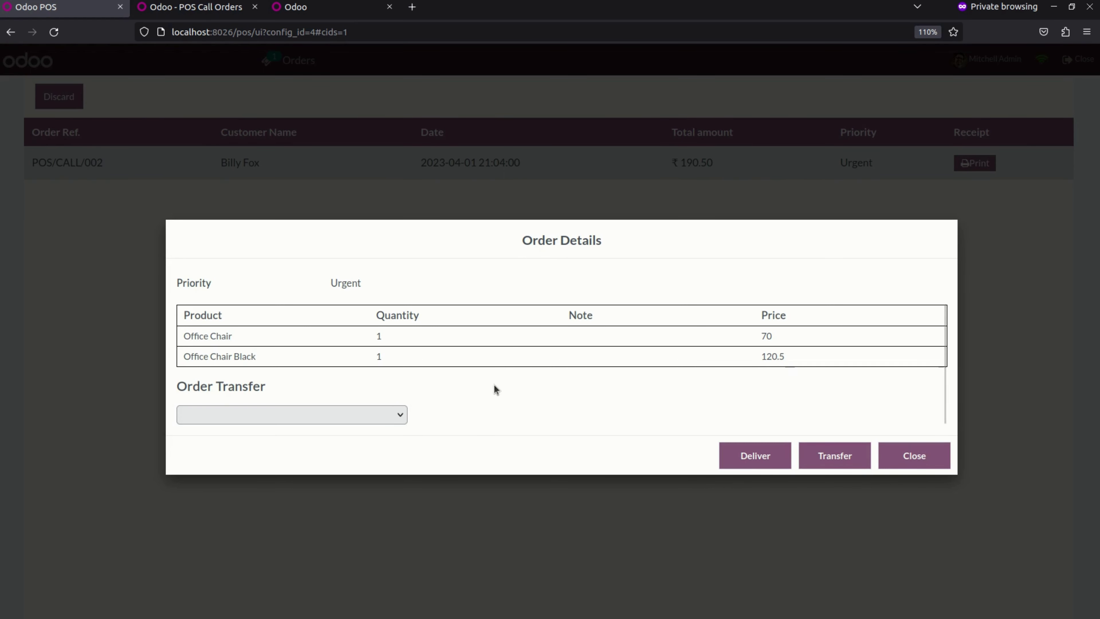
scroll(494, 384, up, 2)
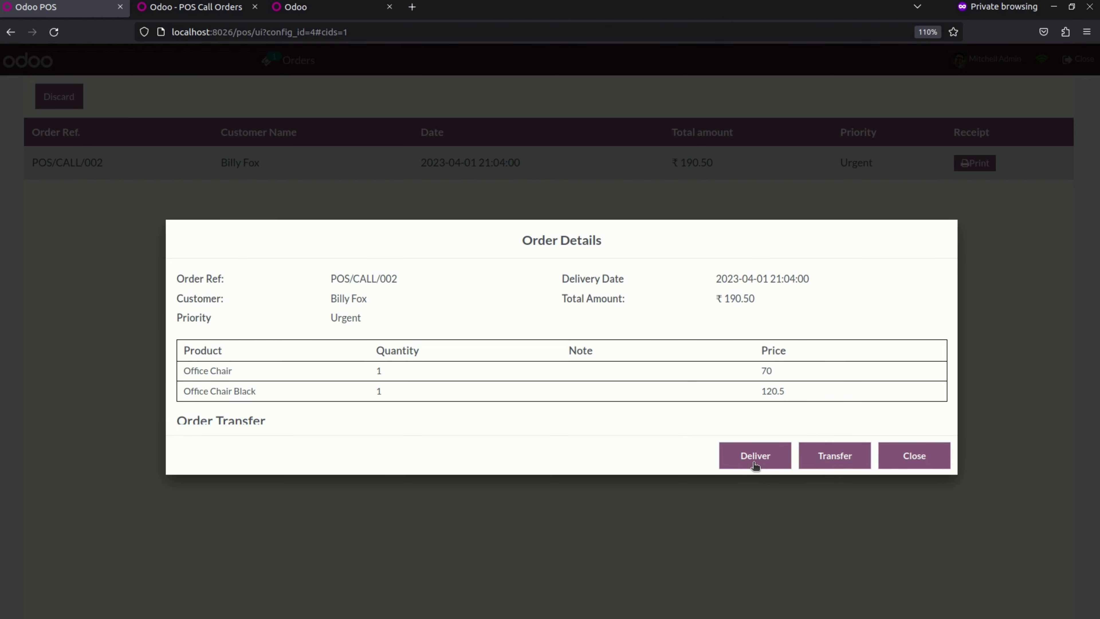
scroll(665, 427, down, 1)
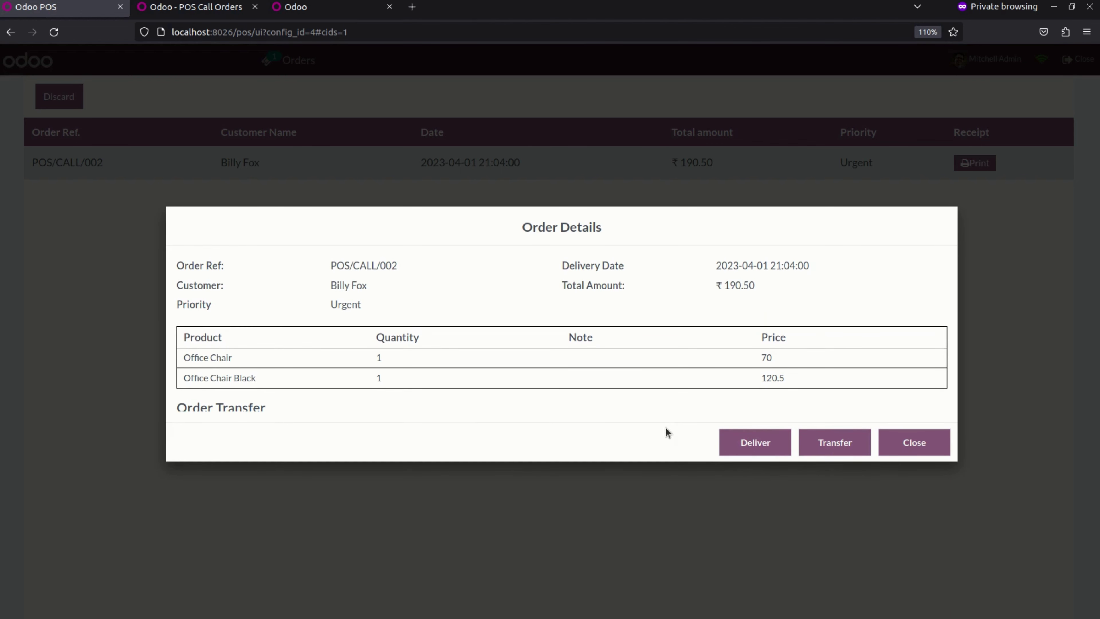
scroll(818, 412, down, 3)
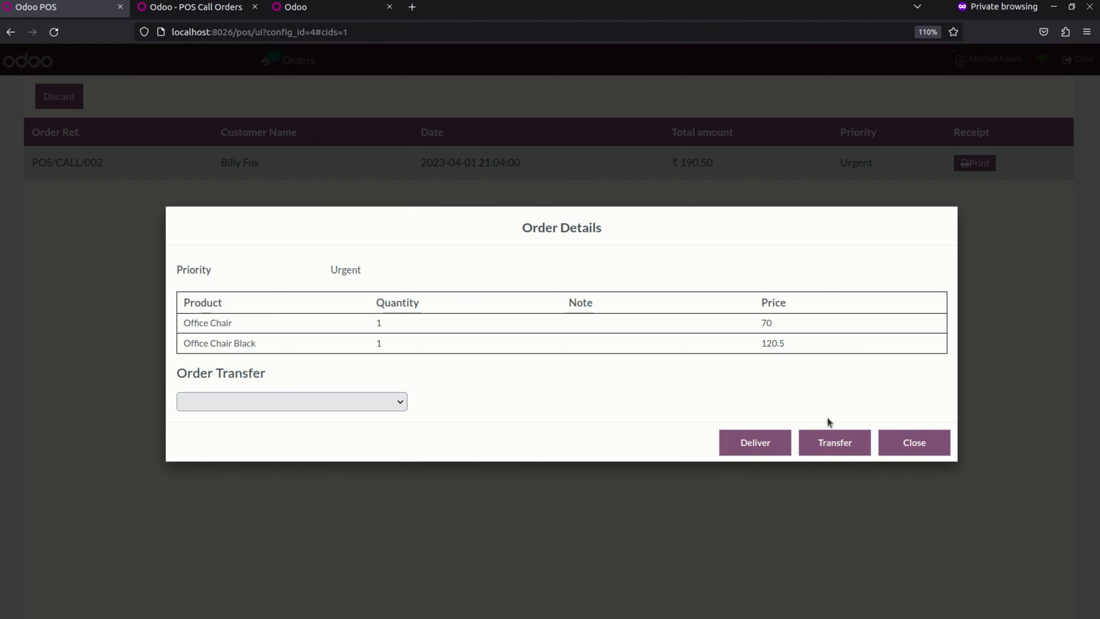
click(355, 396)
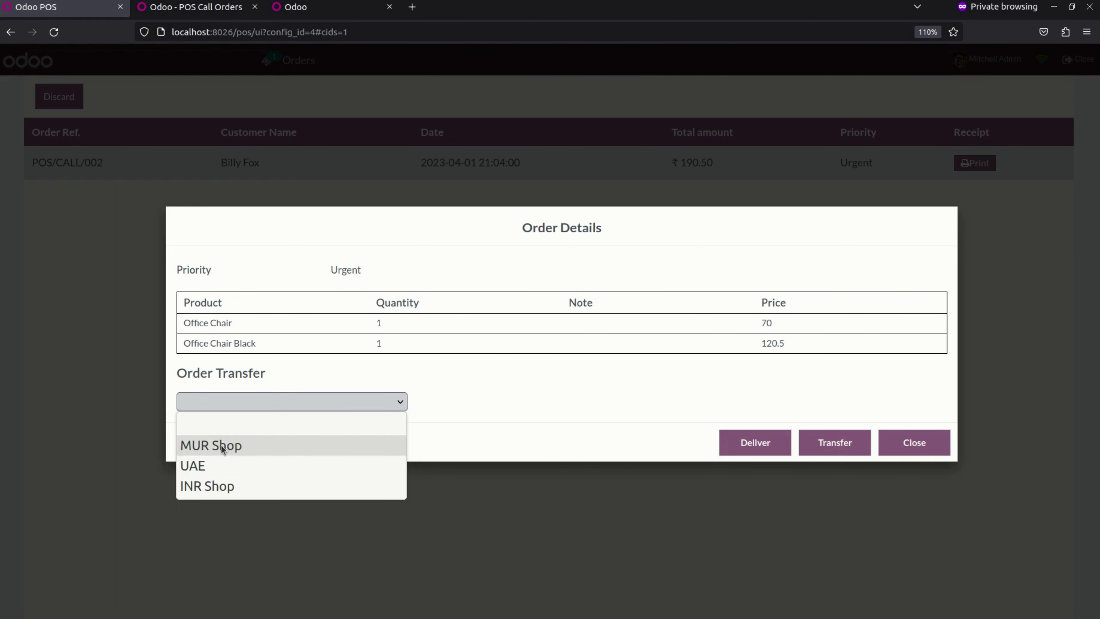
click(213, 469)
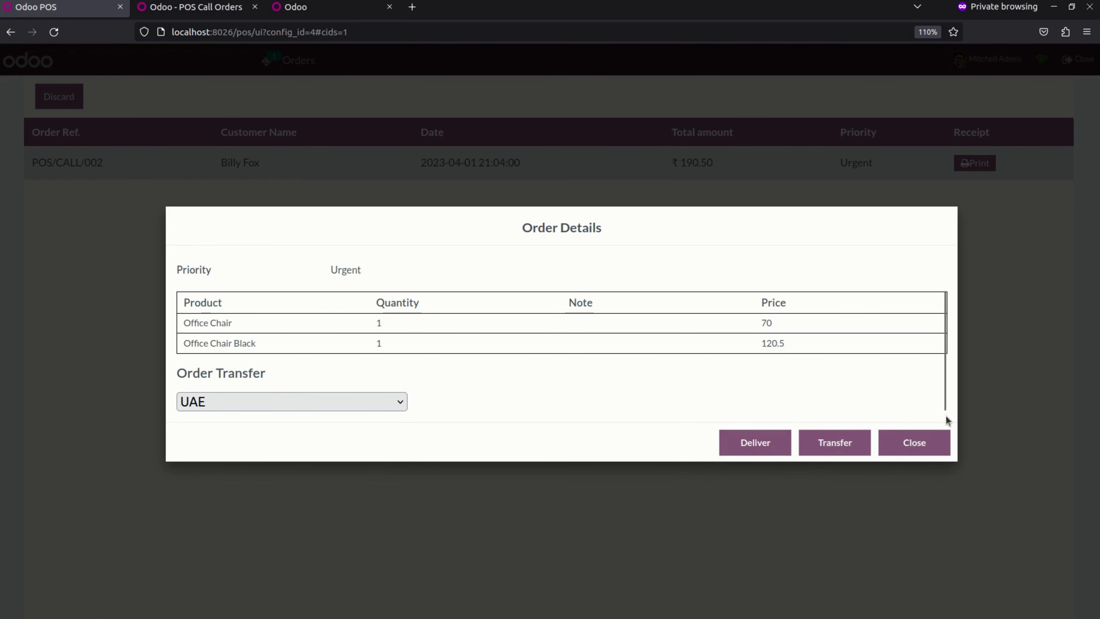
click(826, 443)
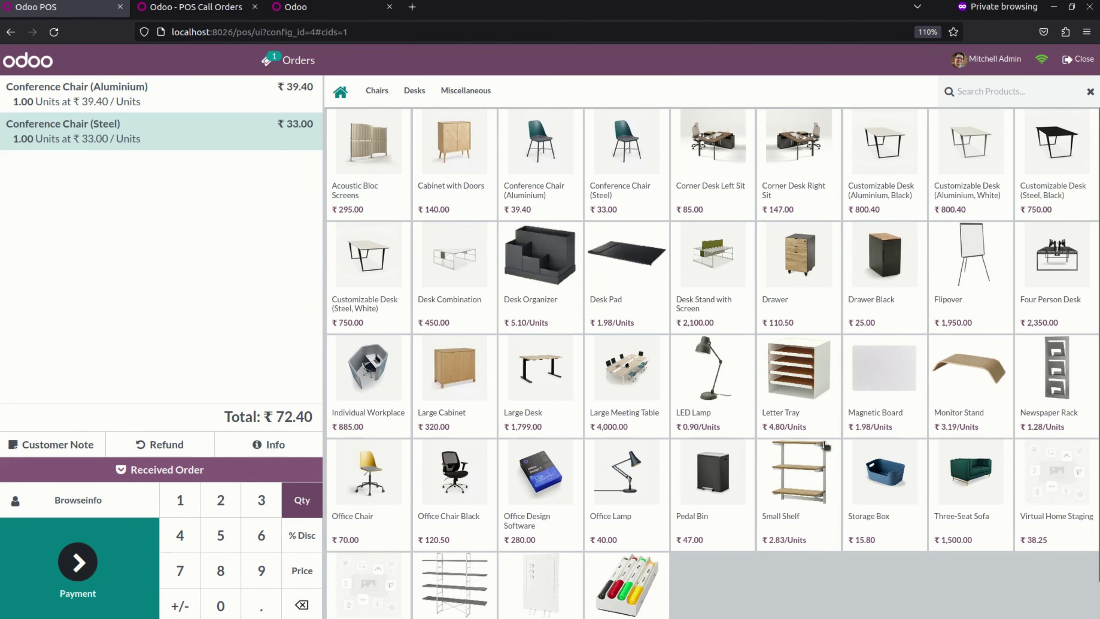
click(195, 9)
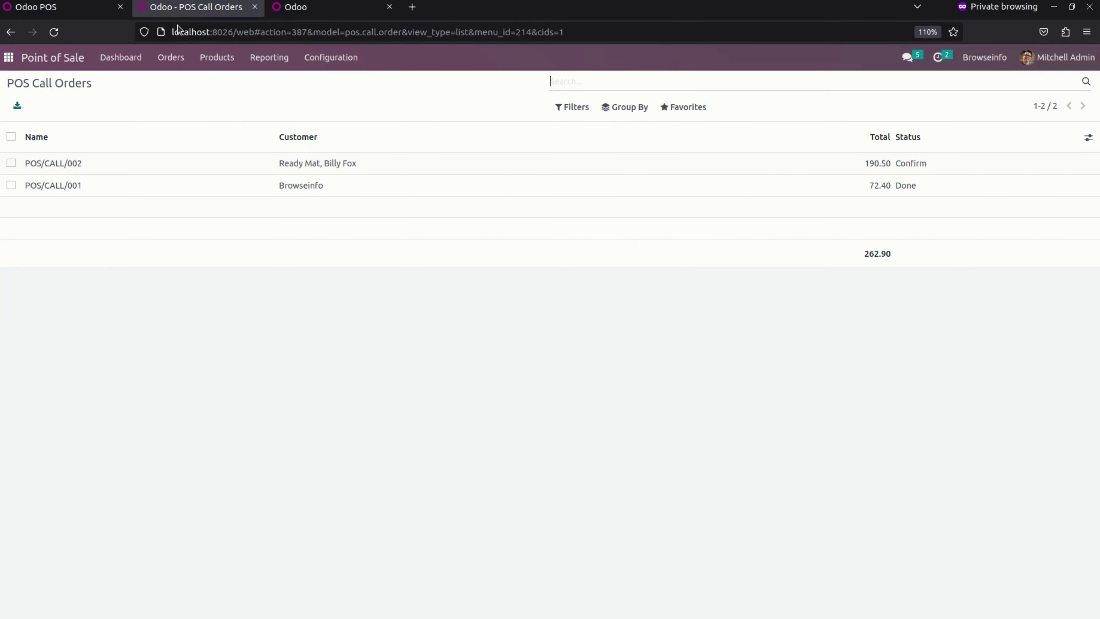
click(175, 61)
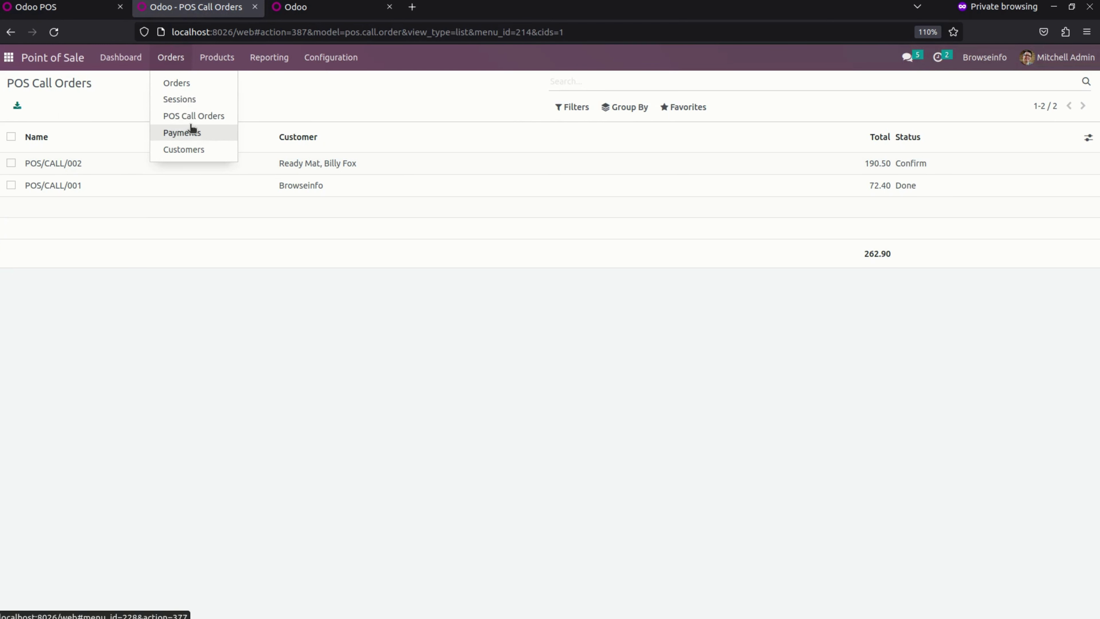
click(204, 119)
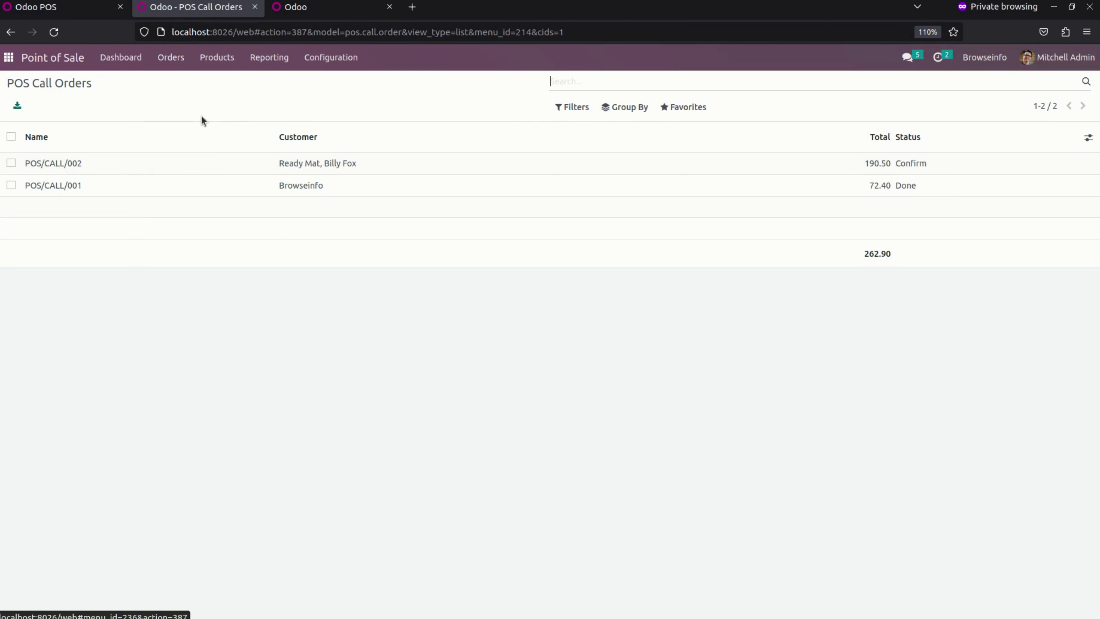
click(327, 170)
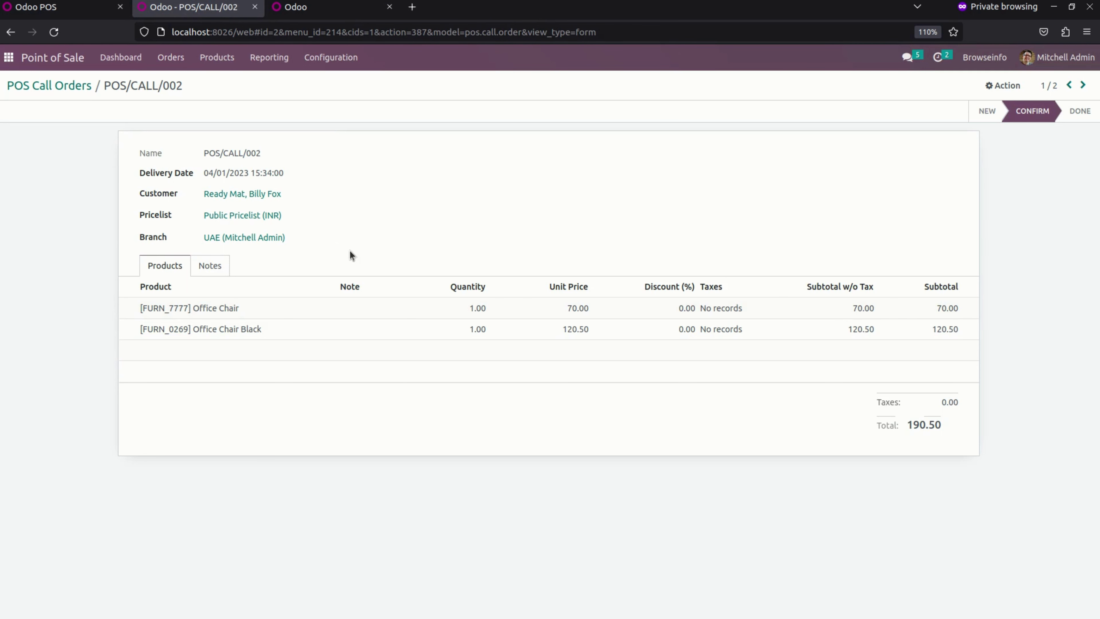
click(76, 10)
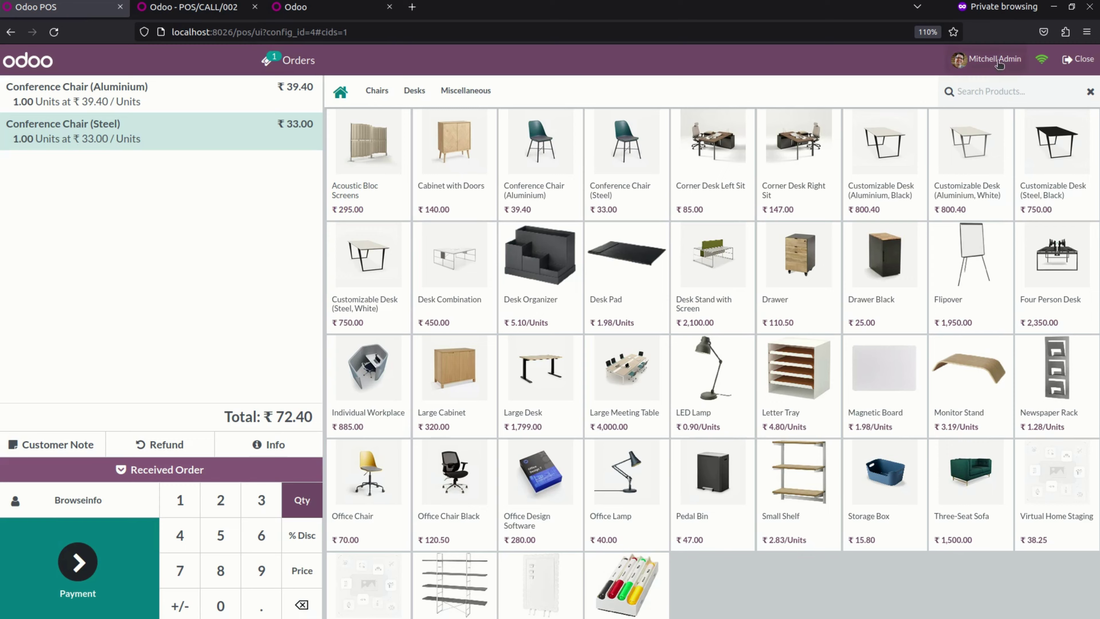
Step: Close the INR Shop session to the backend and continue selling in the UAE point of sale
click(1075, 62)
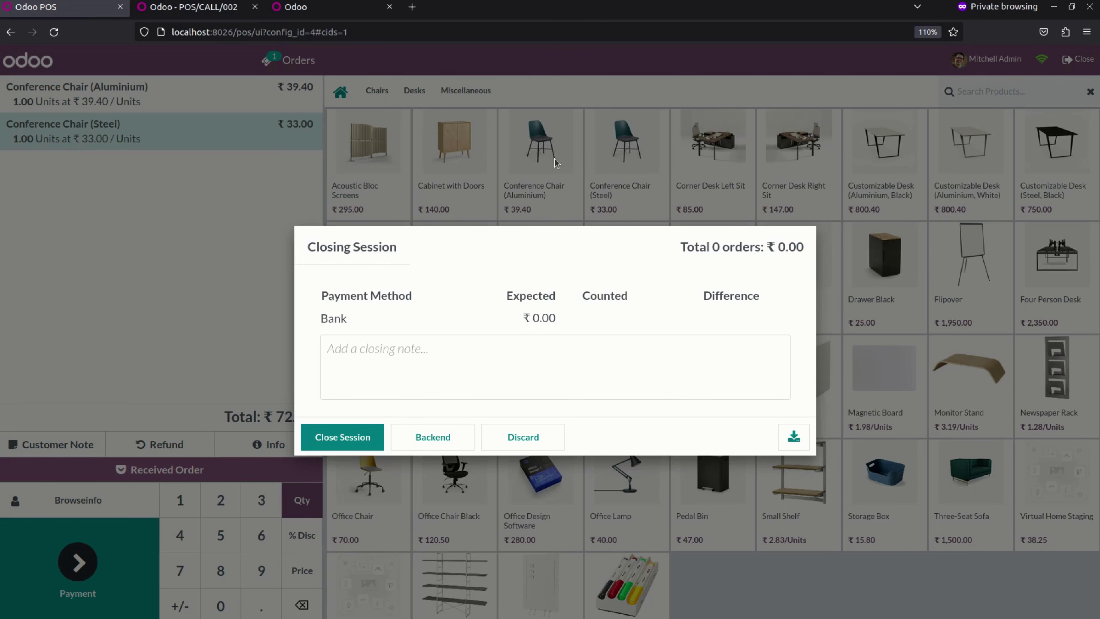
click(425, 439)
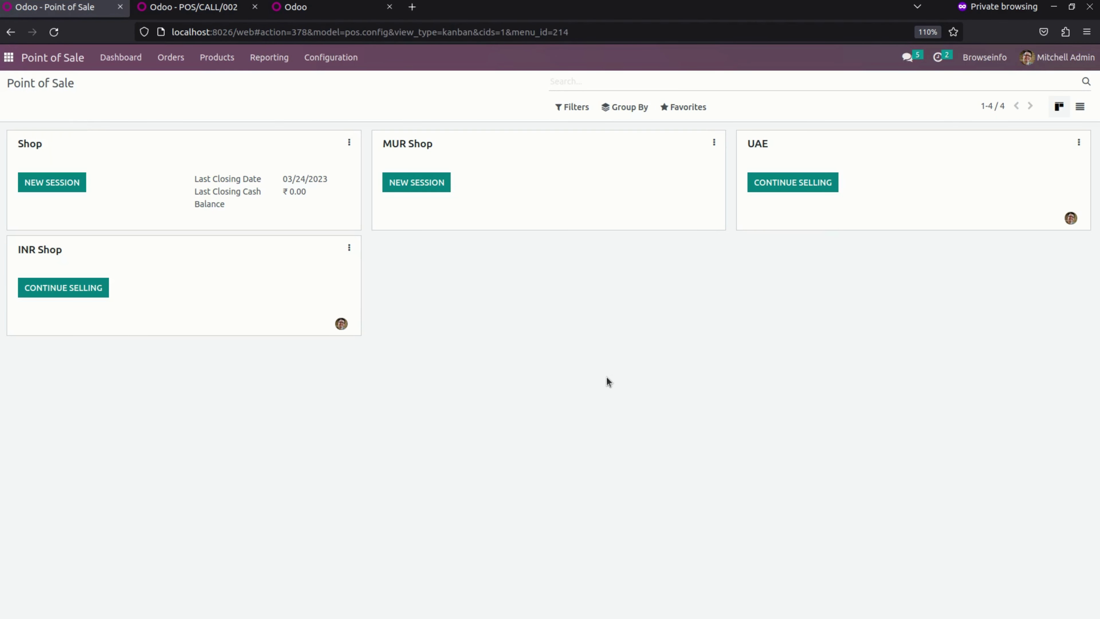
click(779, 182)
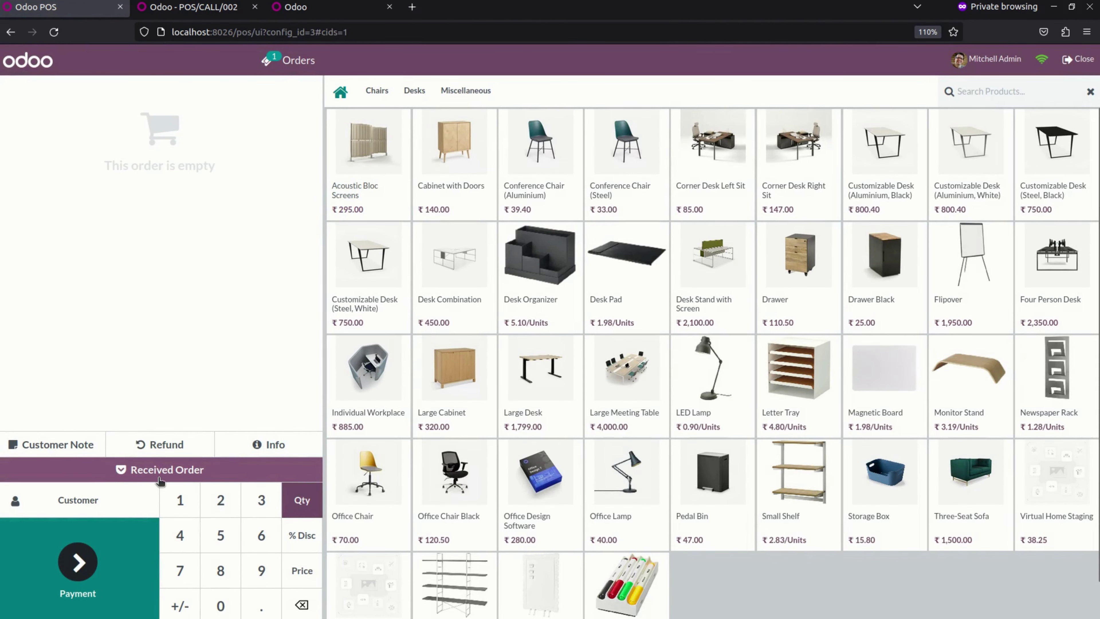
Step: View POS/CALL/002's details among UAE's received orders: Urgent, Office Chair 70, Office Chair Black 120.5
click(136, 475)
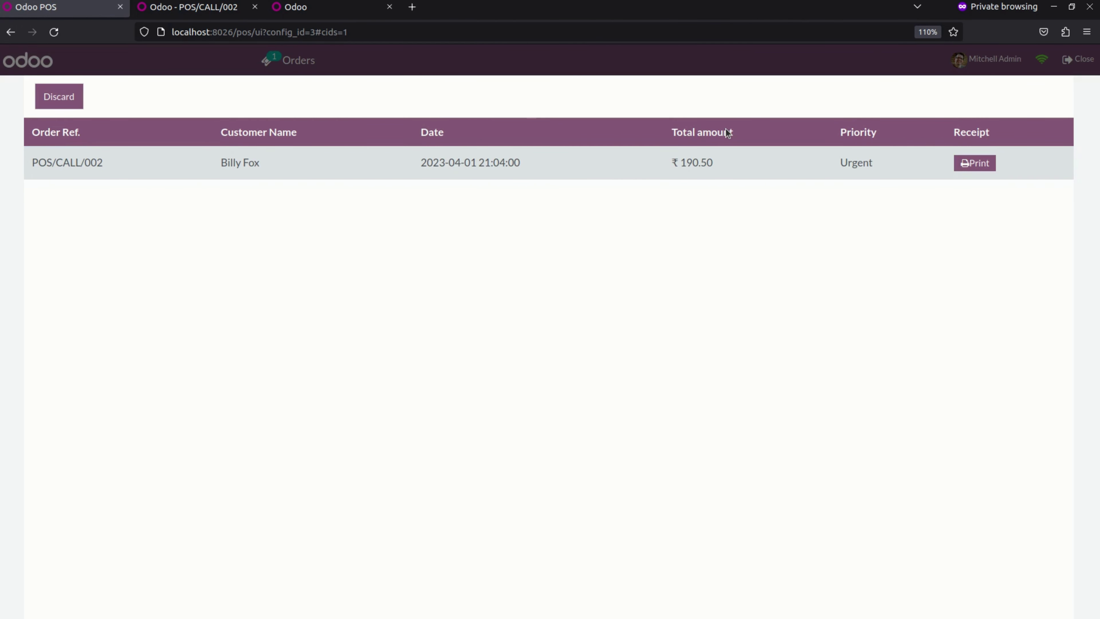
click(411, 169)
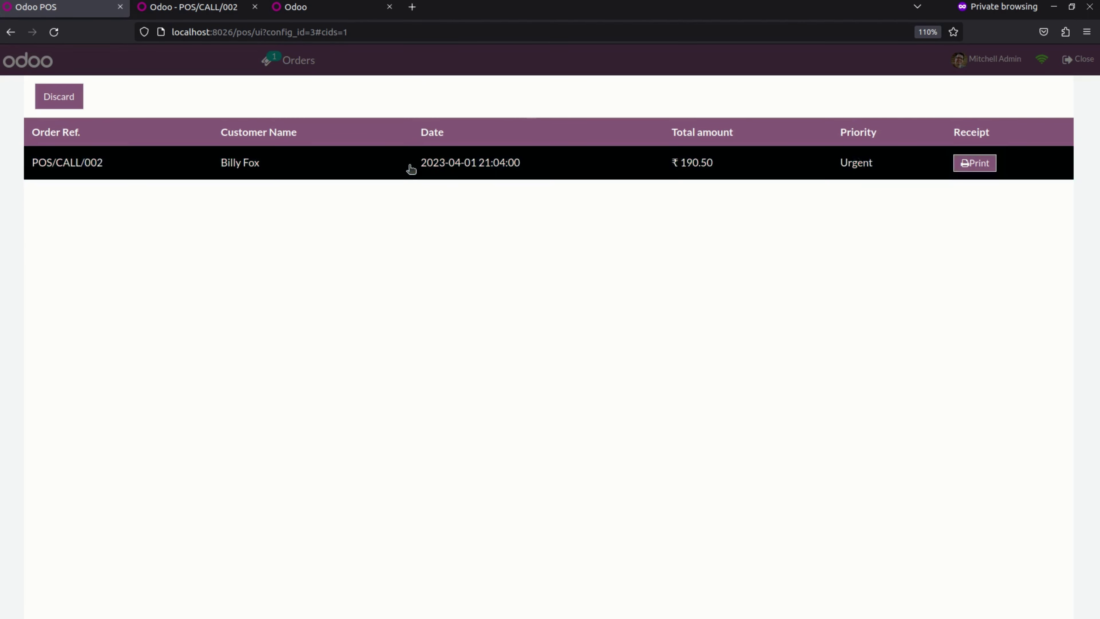
scroll(604, 417, down, 2)
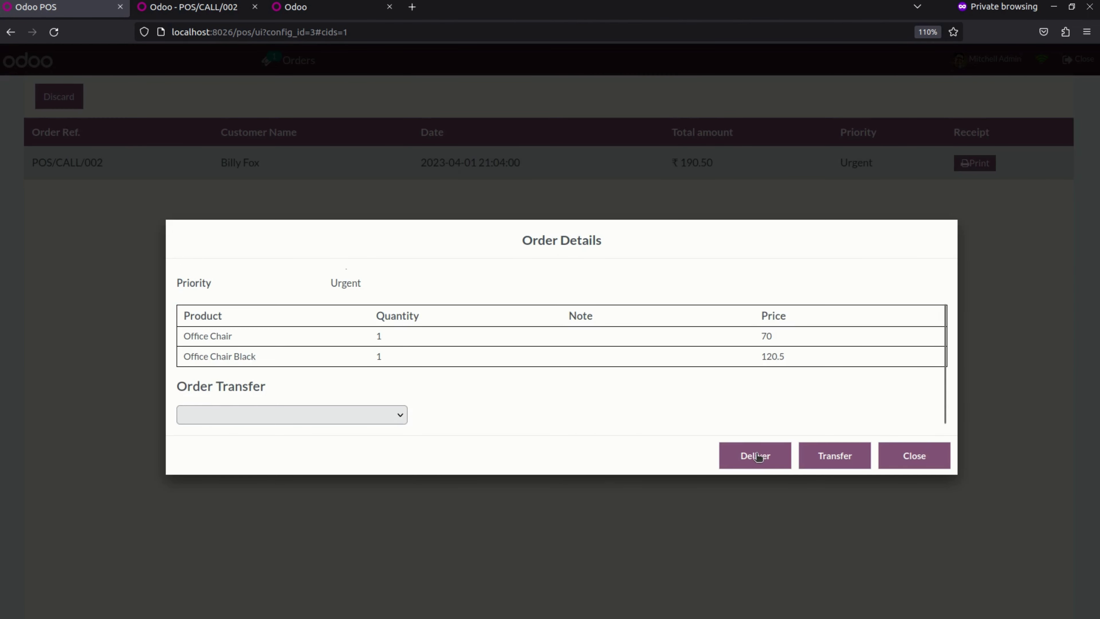